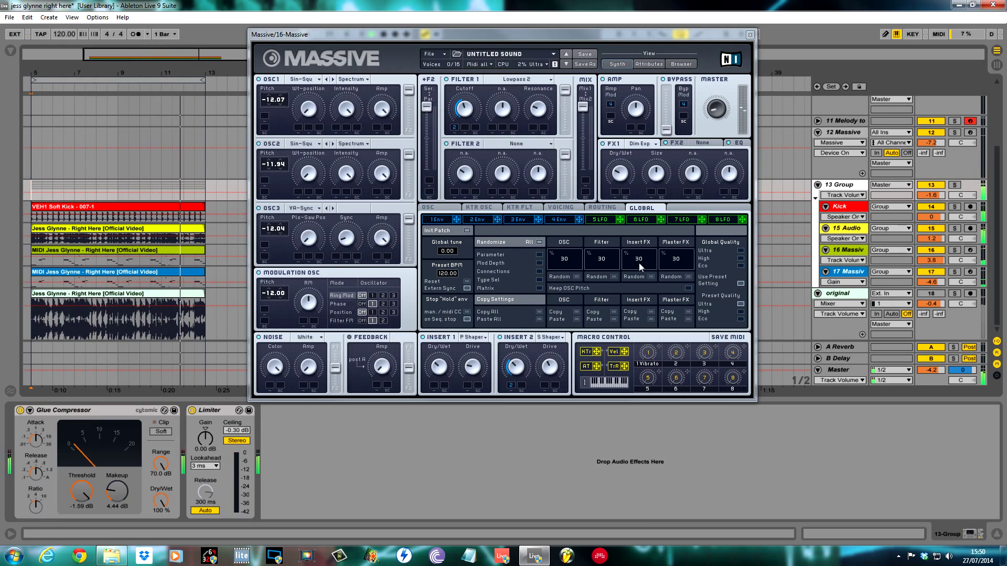
Step: Audition the 16 Massive track in solo, then return it to the full mix
{"action": "left_click", "coordinate": [954, 251]}
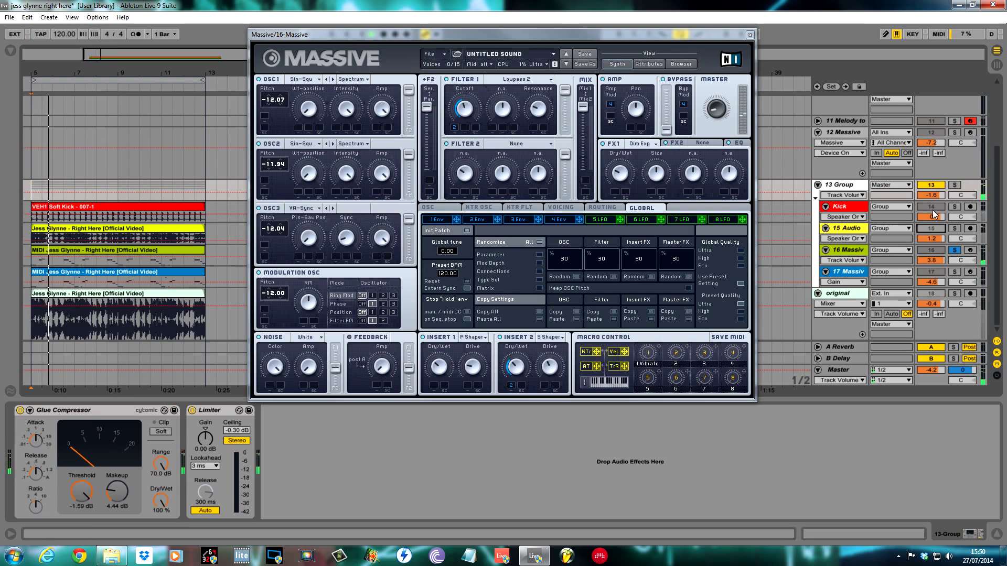
{"action": "left_click", "coordinate": [933, 273]}
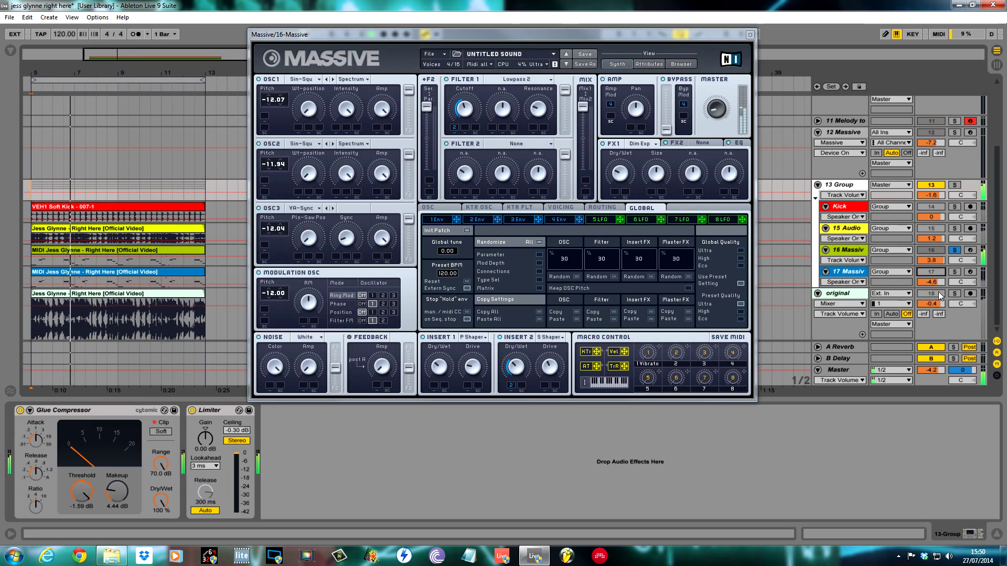
{"action": "left_click", "coordinate": [955, 251]}
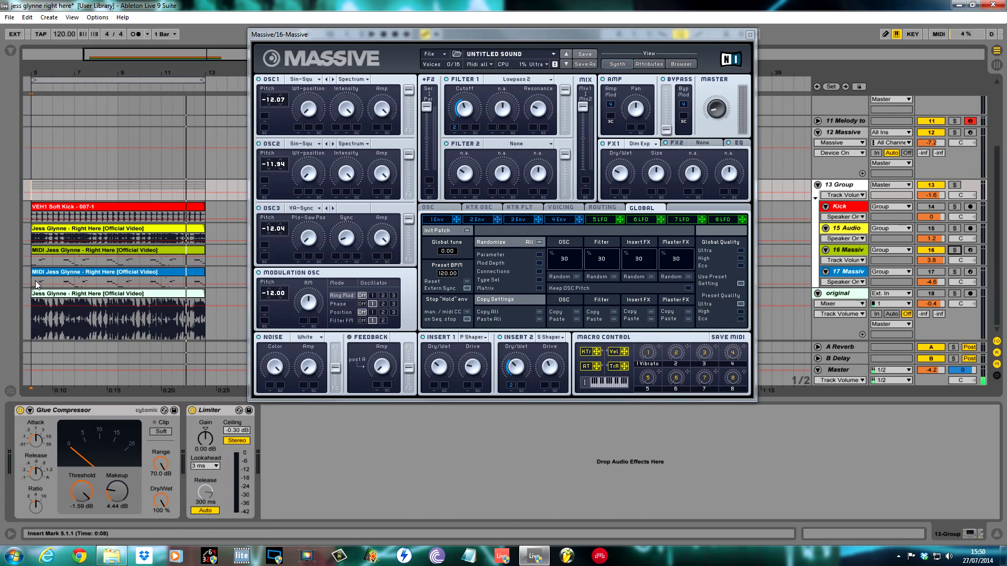
Step: Show the device chains of tracks 17 and 16, and play the 16 Massive track in solo
{"action": "left_click", "coordinate": [230, 276]}
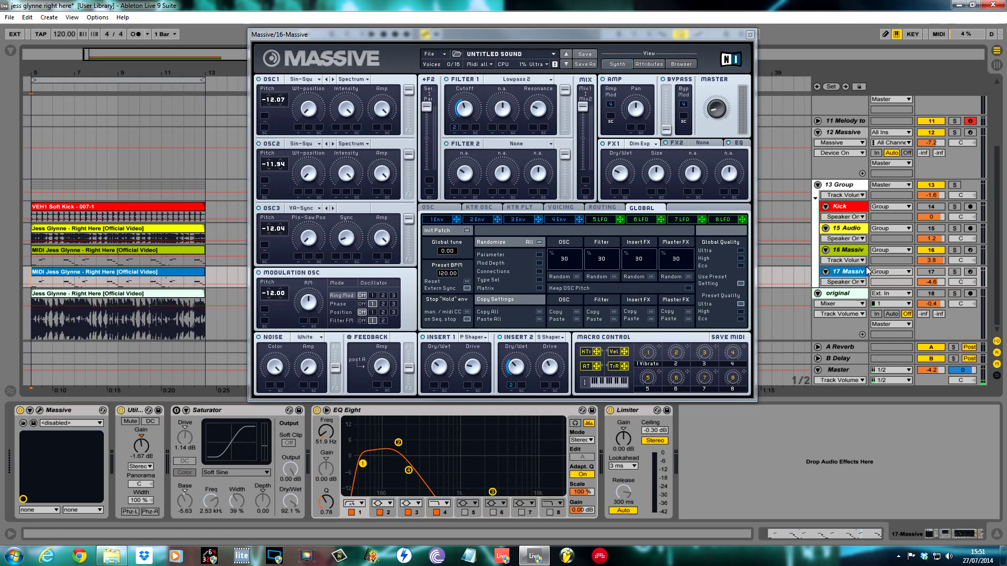
{"action": "left_click", "coordinate": [910, 261]}
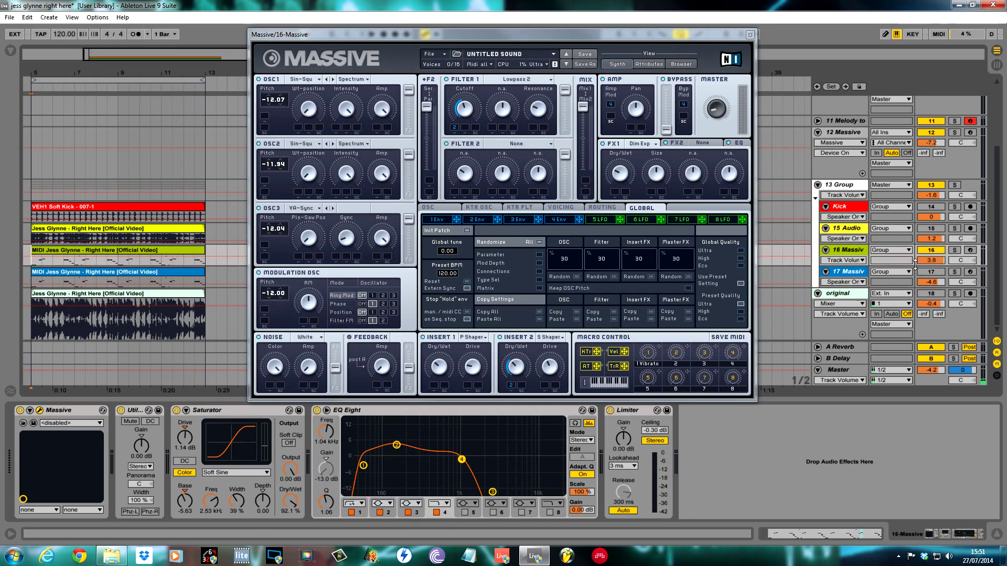
{"action": "left_click", "coordinate": [955, 250]}
{"action": "key", "text": "space"}
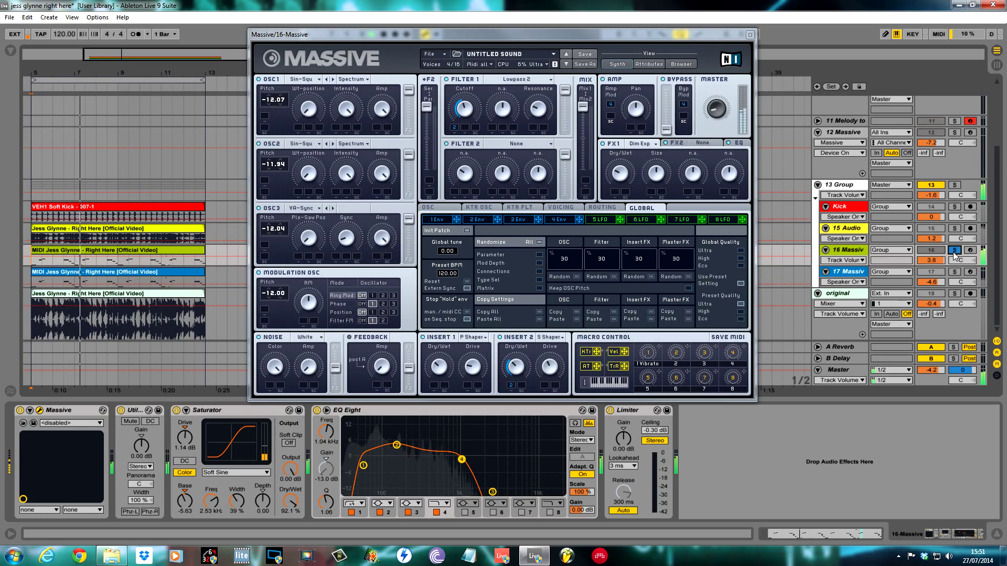
{"action": "left_click", "coordinate": [954, 251]}
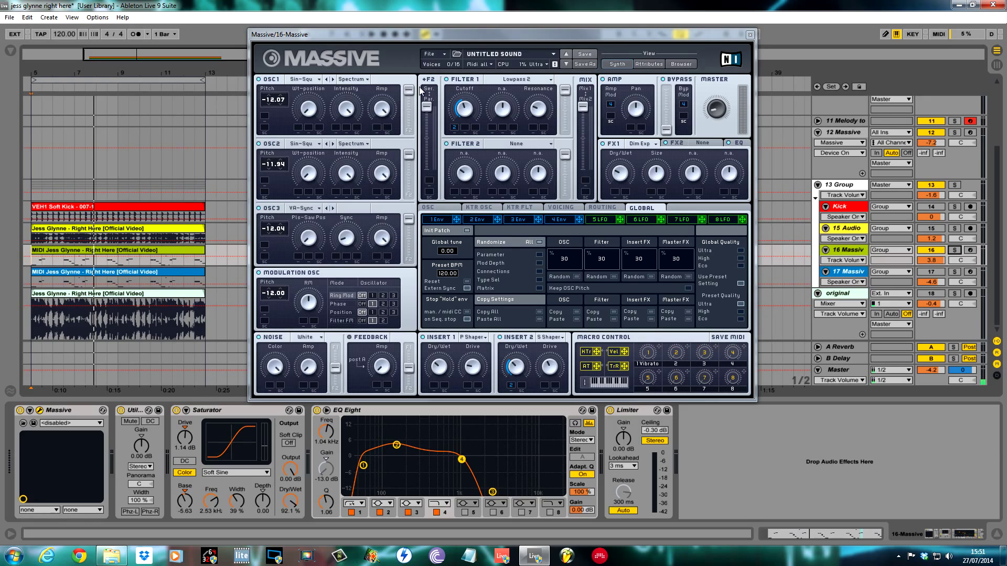
Step: Start a new sound and set OSC1 to the Sin-Square wavetable with Wt-position at minimum
{"action": "left_click", "coordinate": [441, 54]}
{"action": "left_click", "coordinate": [445, 63]}
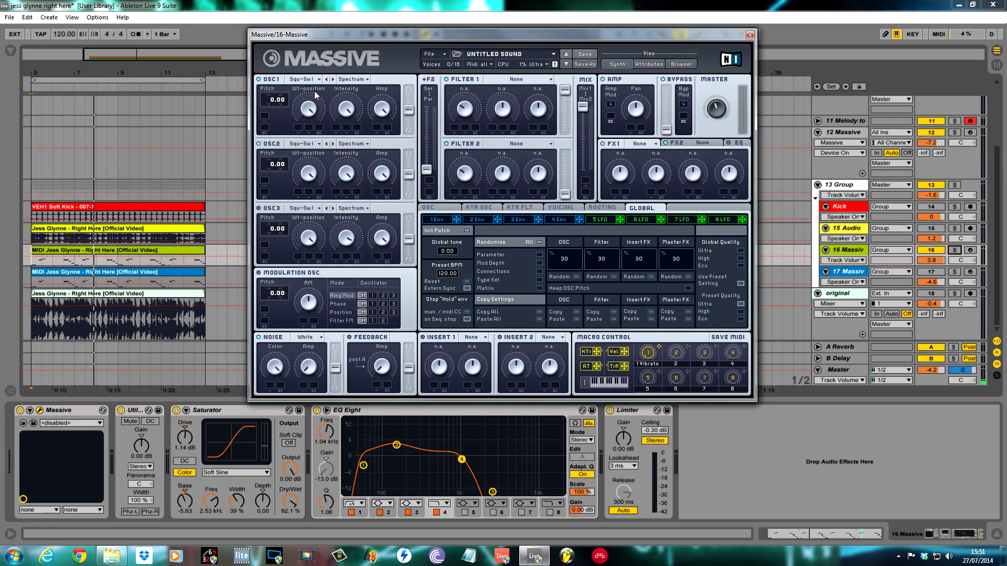
{"action": "left_click", "coordinate": [303, 79]}
{"action": "left_click", "coordinate": [367, 112]}
{"action": "left_click", "coordinate": [314, 111]}
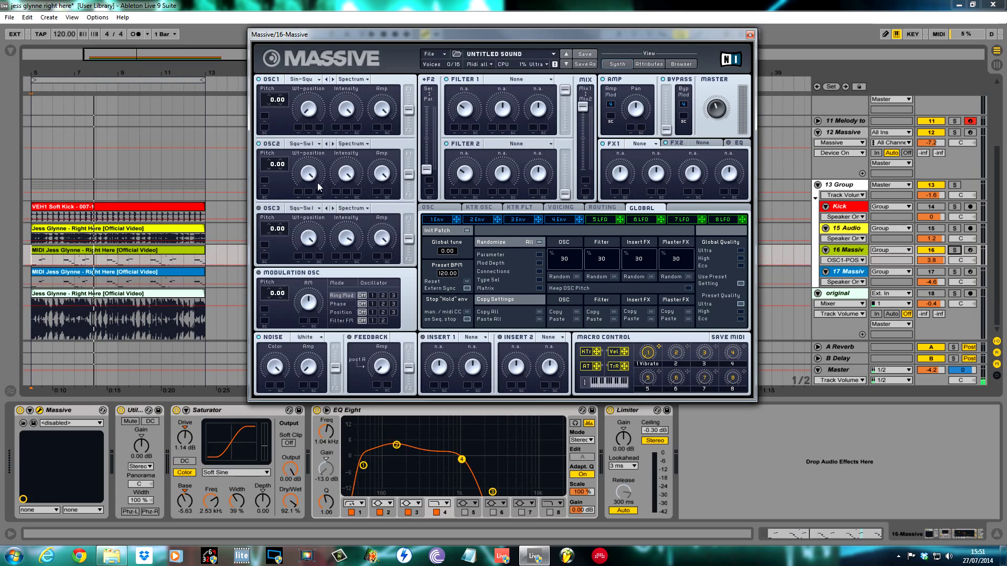
Step: Set OSC1's pitch to -12.08 and route its output fully to Filter 1
{"action": "left_click_drag", "start_coordinate": [266, 103], "coordinate": [270, 102]}
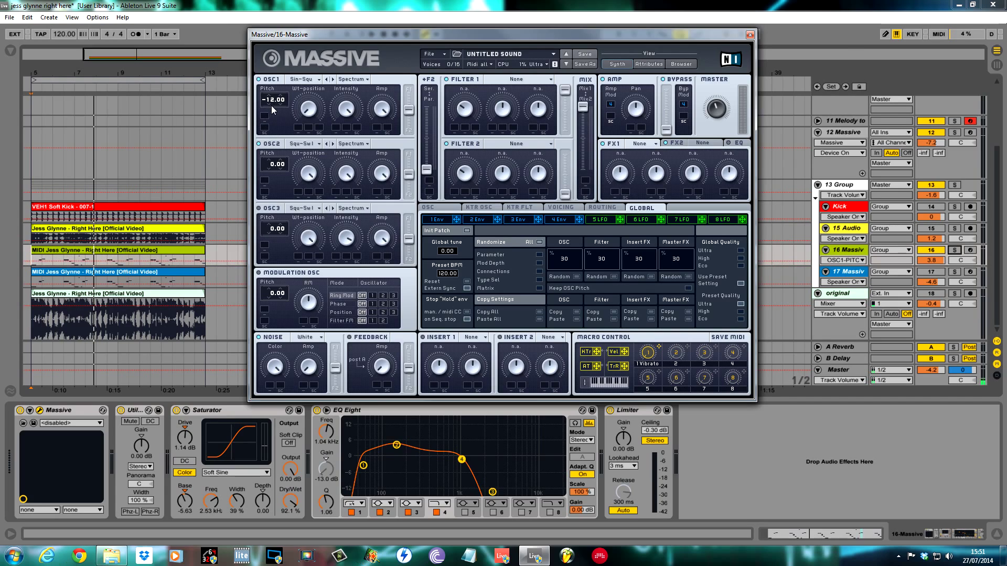
{"action": "left_click_drag", "start_coordinate": [282, 104], "coordinate": [281, 108]}
{"action": "left_click_drag", "start_coordinate": [409, 110], "coordinate": [408, 78]}
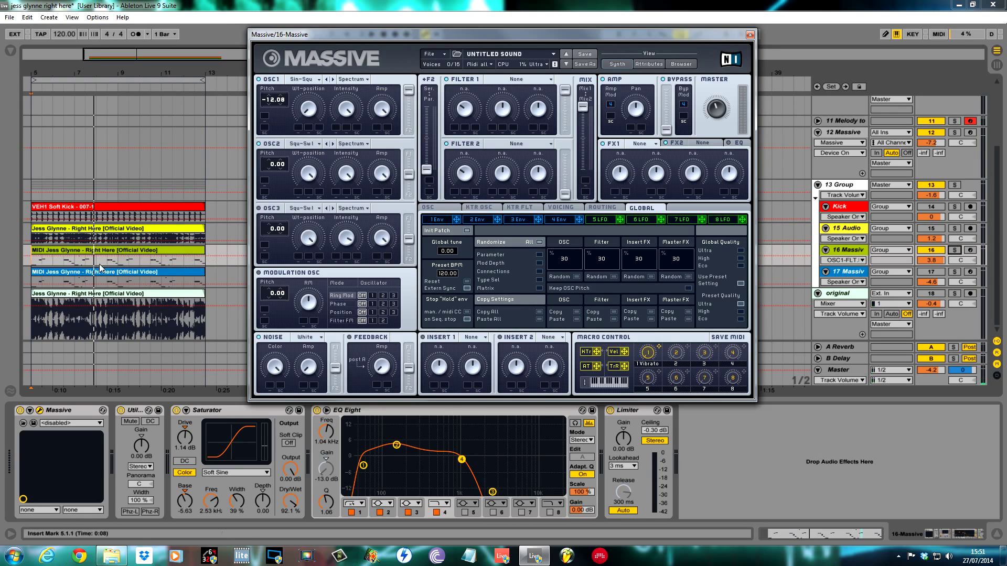
Step: Play the part, lower track 16's volume to 3.4 dB and adjust the synth's master volume
{"action": "key", "text": "space"}
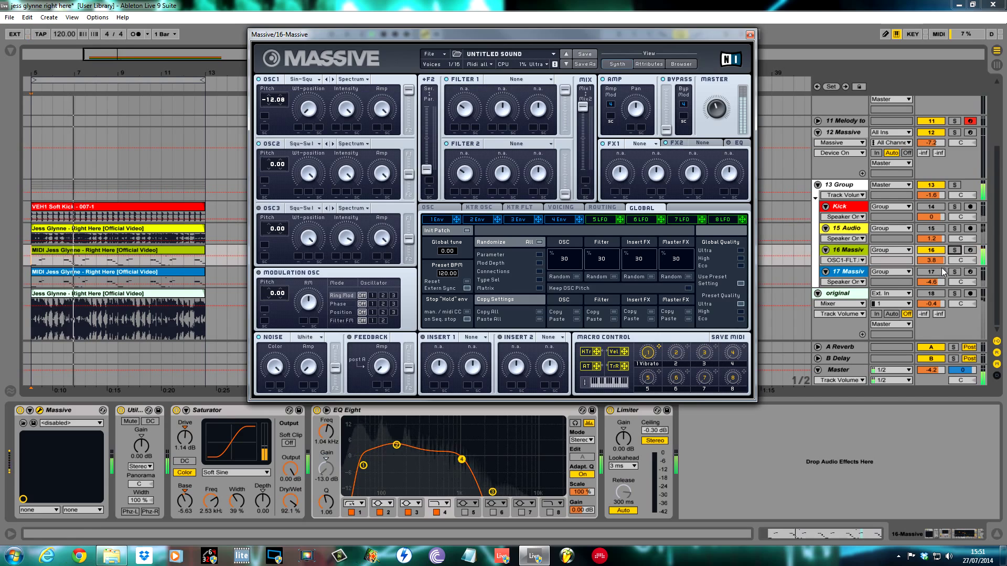
{"action": "left_click_drag", "start_coordinate": [932, 261], "coordinate": [931, 263]}
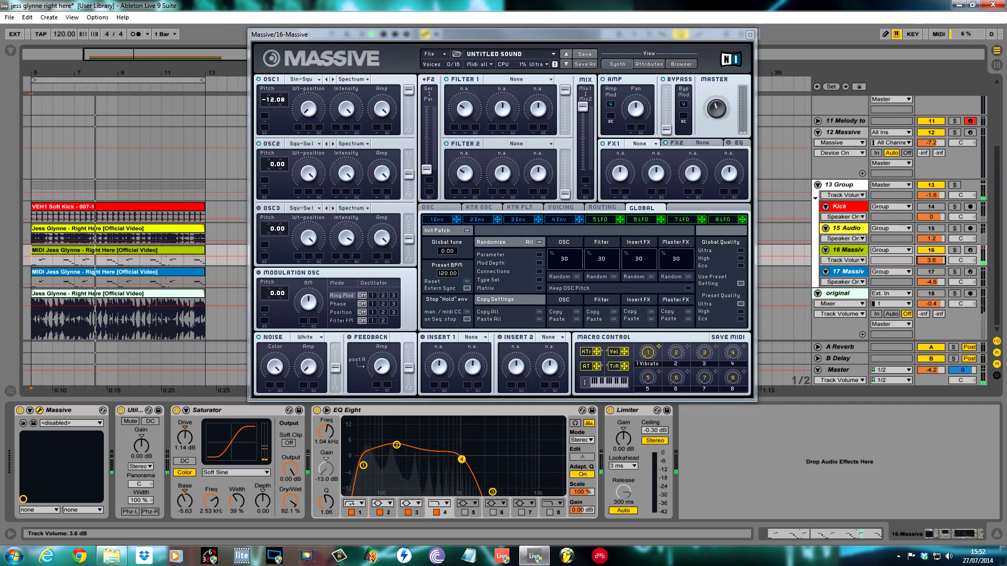
{"action": "left_click", "coordinate": [716, 115]}
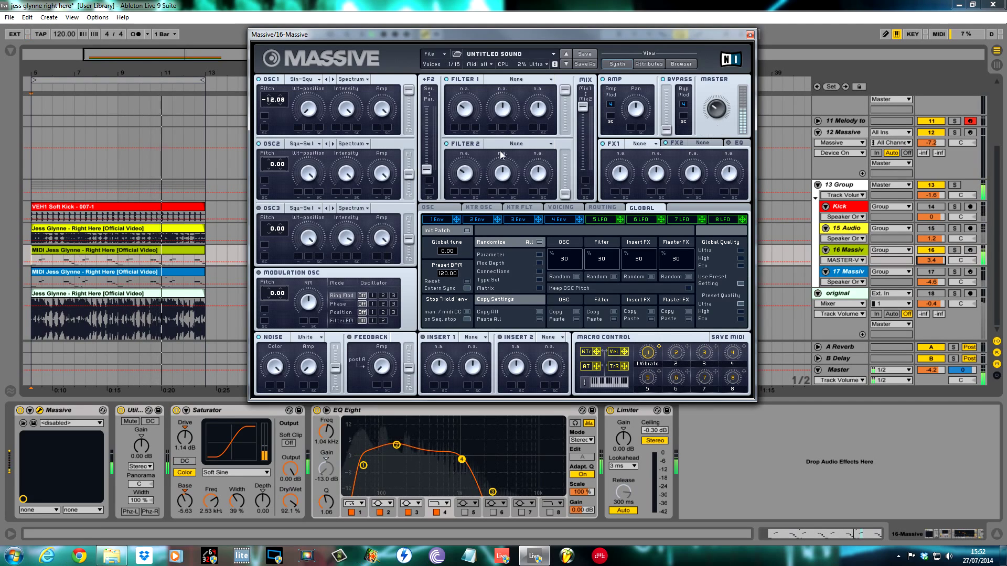
Step: Set OSC2 to the Sin-Square wavetable with Wt-position at minimum
{"action": "left_click", "coordinate": [317, 145]}
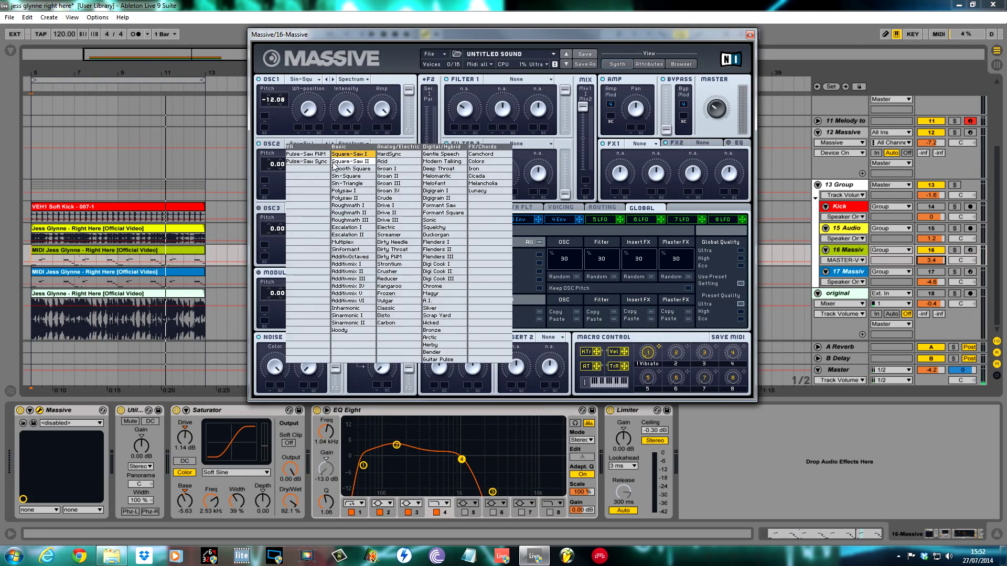
{"action": "left_click", "coordinate": [357, 177]}
{"action": "left_click", "coordinate": [305, 180]}
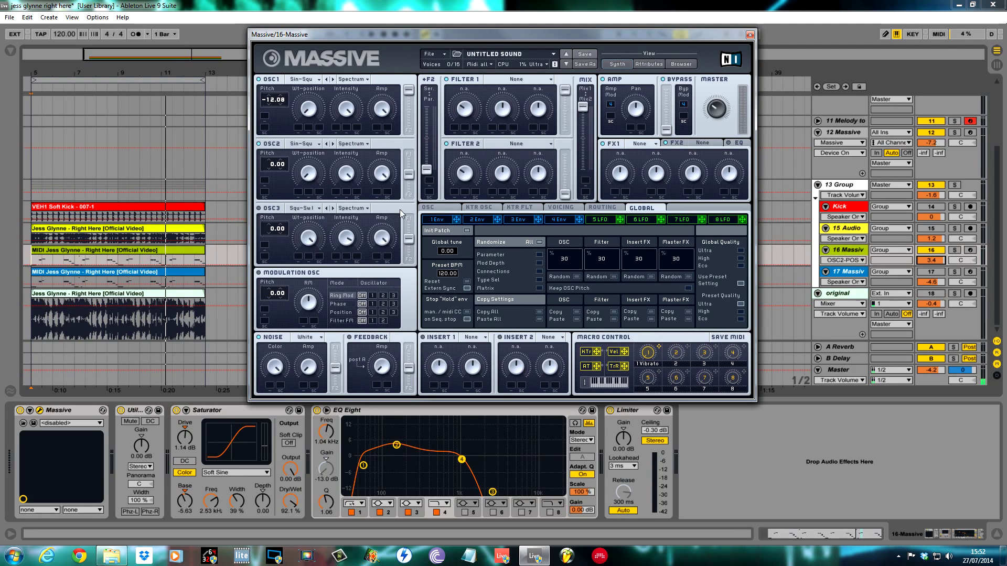
Step: Route OSC2 fully to Filter 1, set its pitch to -11.92 and audition the detuned pair
{"action": "left_click_drag", "start_coordinate": [410, 179], "coordinate": [411, 103]}
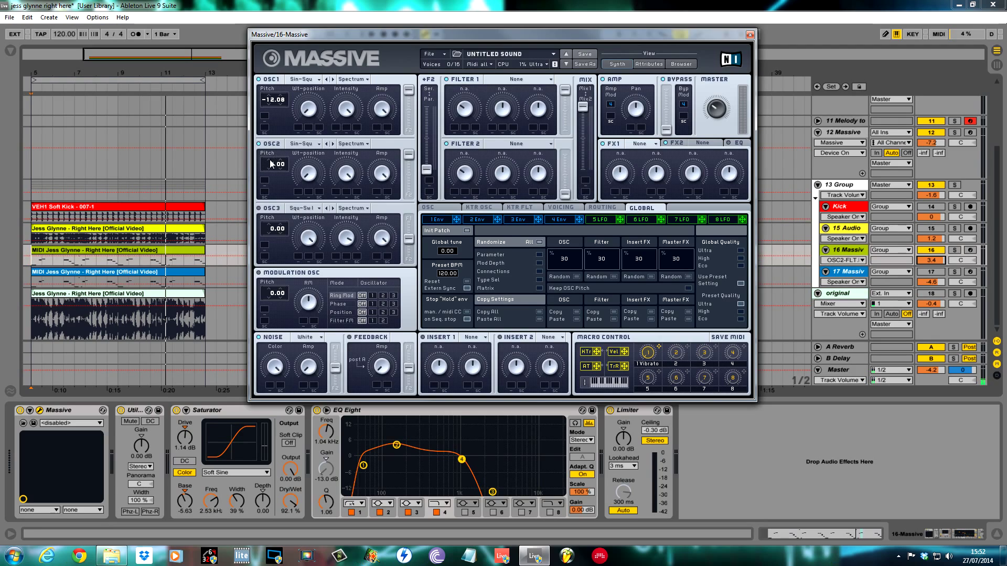
{"action": "left_click_drag", "start_coordinate": [272, 164], "coordinate": [270, 167]}
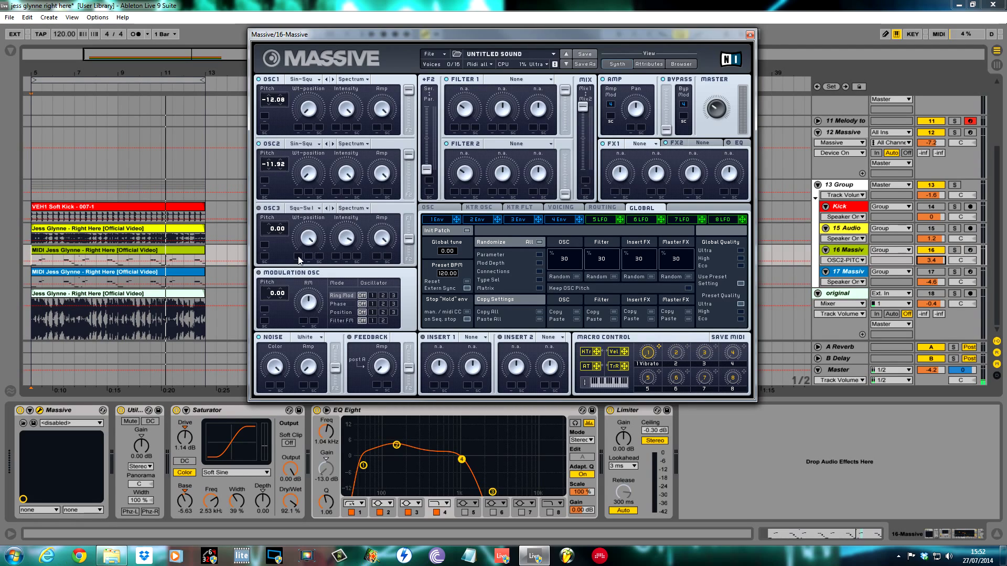
{"action": "key", "text": "space"}
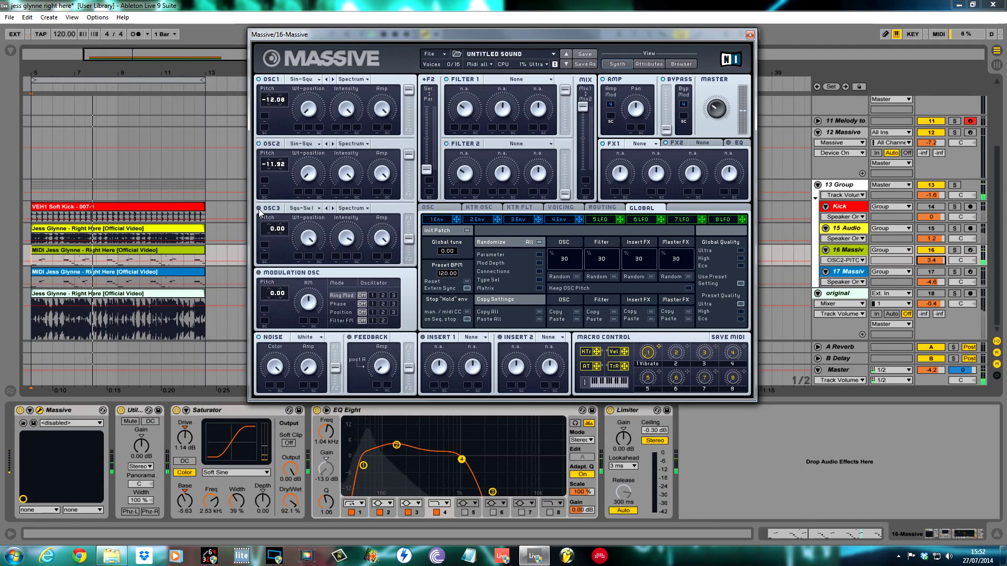
Step: Set OSC3 to the Pulse-Saw Sync wavetable and adjust its Pulse-Saw position and Sync amount
{"action": "left_click", "coordinate": [310, 209]}
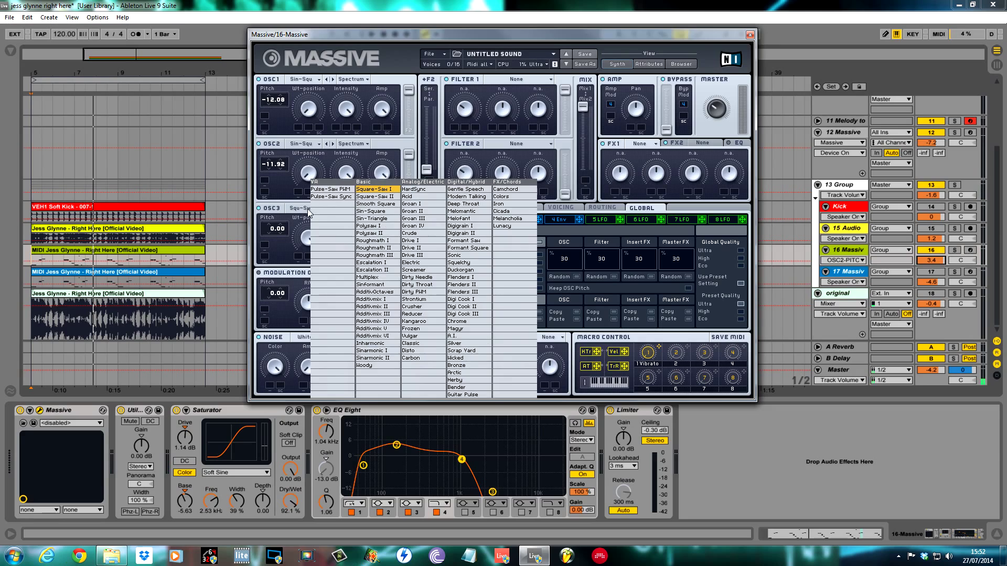
{"action": "left_click", "coordinate": [336, 197]}
{"action": "left_click", "coordinate": [314, 238]}
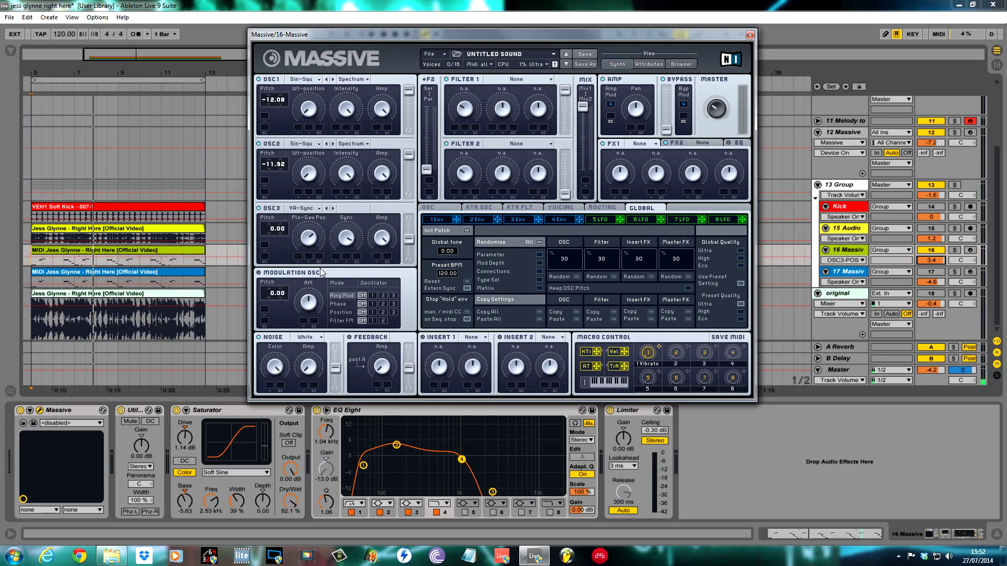
{"action": "left_click", "coordinate": [337, 248]}
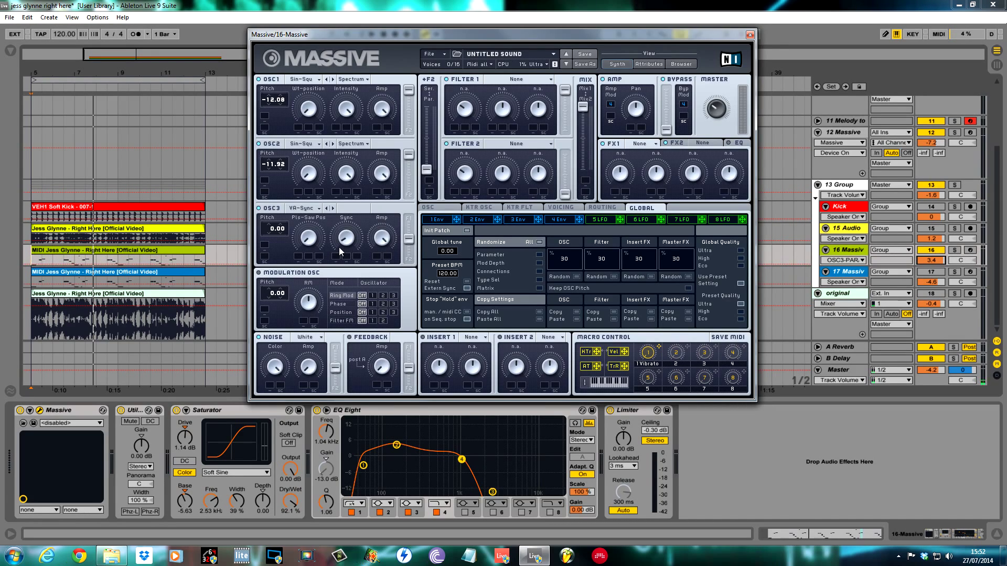
Step: Route OSC3 fully to Filter 1, set its pitch to -12.00 and play the part
{"action": "left_click_drag", "start_coordinate": [409, 239], "coordinate": [388, 129]}
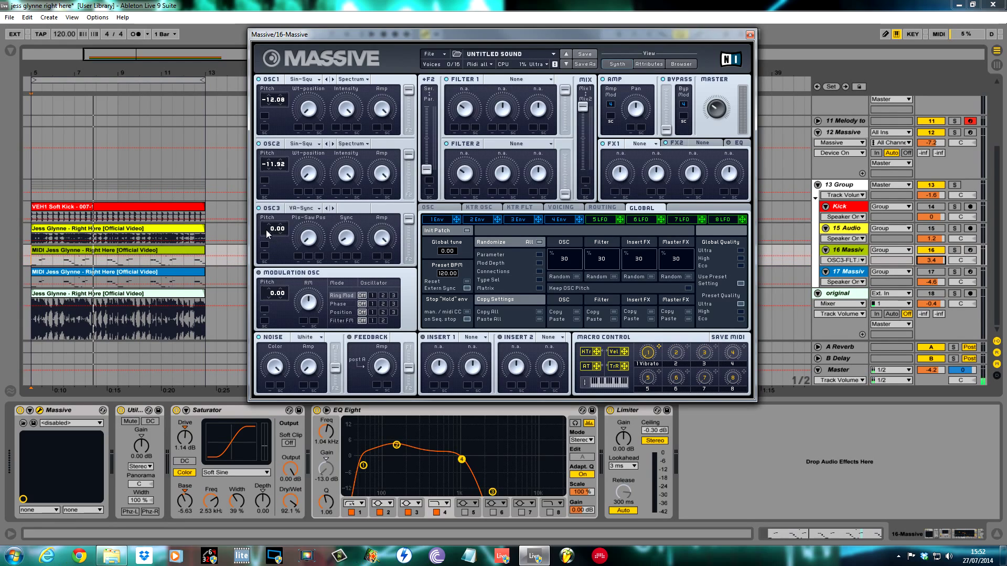
{"action": "left_click_drag", "start_coordinate": [266, 229], "coordinate": [266, 235]}
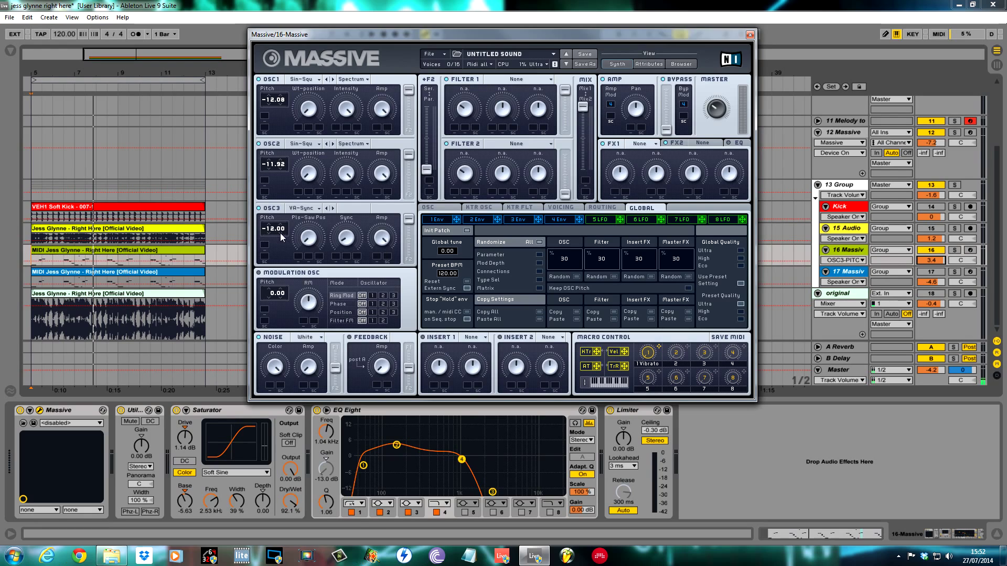
{"action": "key", "text": "space"}
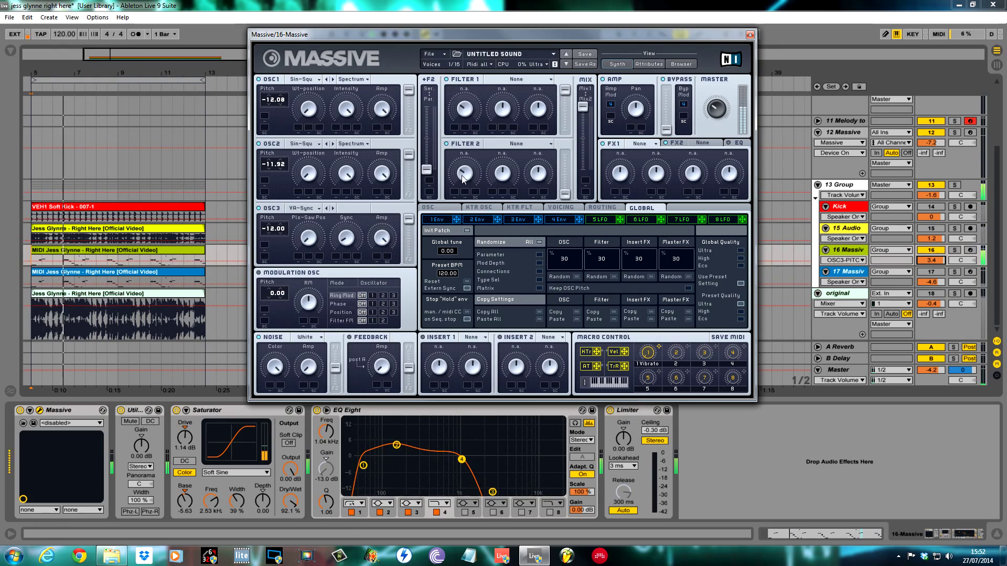
Step: Set the filter routing to series and switch Filter 2 off, keeping the mix on Filter 1's output
{"action": "left_click_drag", "start_coordinate": [429, 170], "coordinate": [449, 168]}
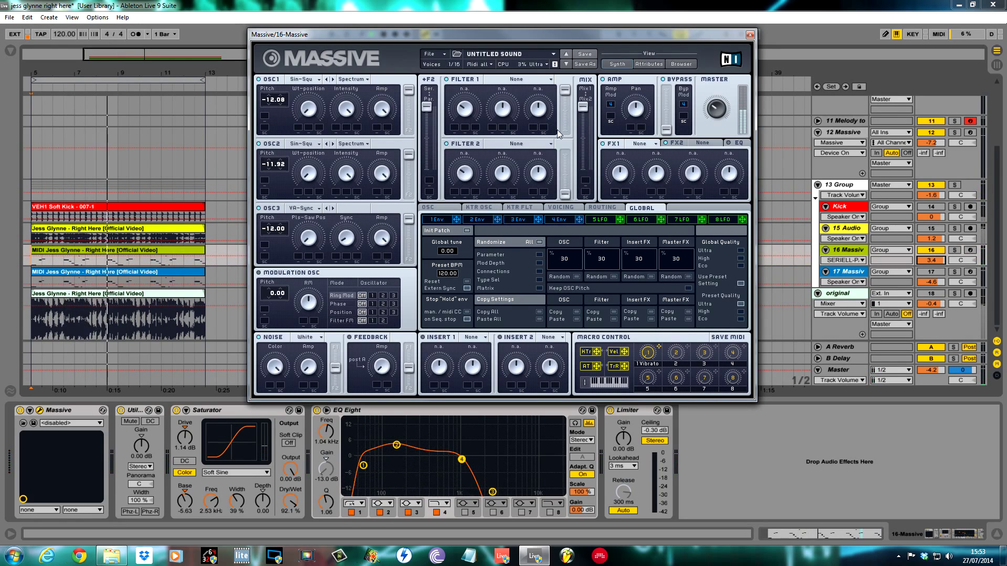
{"action": "left_click", "coordinate": [447, 143]}
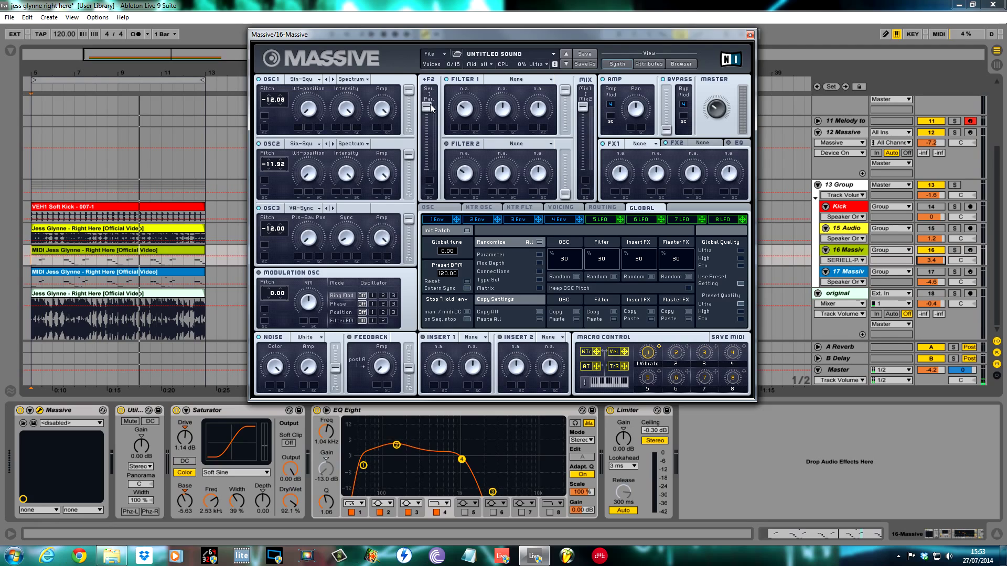
{"action": "left_click", "coordinate": [583, 106]}
{"action": "left_click", "coordinate": [565, 91]}
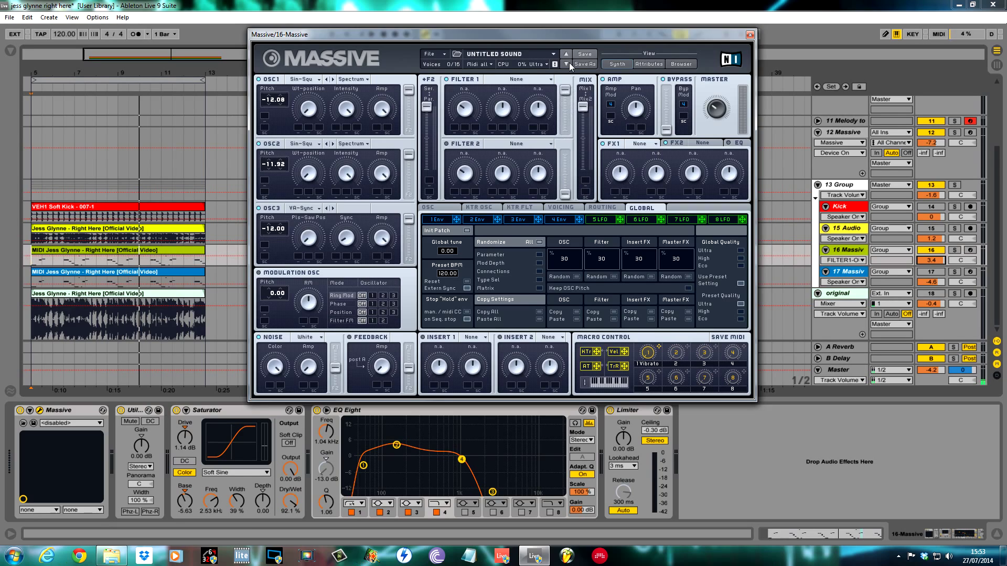
Step: Set Filter 1 to Lowpass 2 and adjust its cutoff and resonance
{"action": "left_click", "coordinate": [546, 80]}
{"action": "left_click", "coordinate": [504, 91]}
{"action": "left_click", "coordinate": [470, 112]}
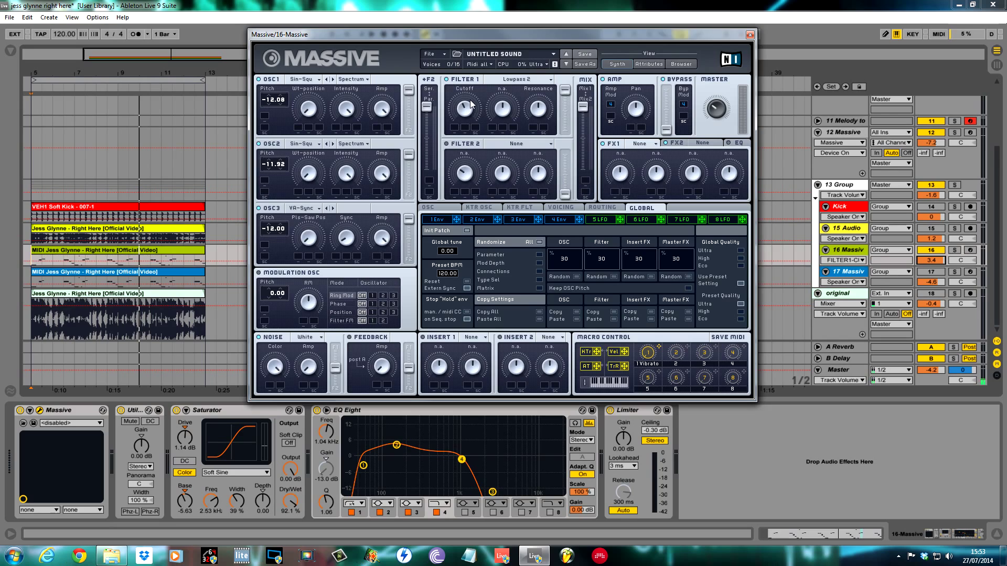
{"action": "left_click", "coordinate": [535, 111]}
Step: Assign envelope 2 to Filter 1's cutoff and set its modulation range
{"action": "left_click_drag", "start_coordinate": [457, 132], "coordinate": [455, 128]}
{"action": "left_click", "coordinate": [482, 220]}
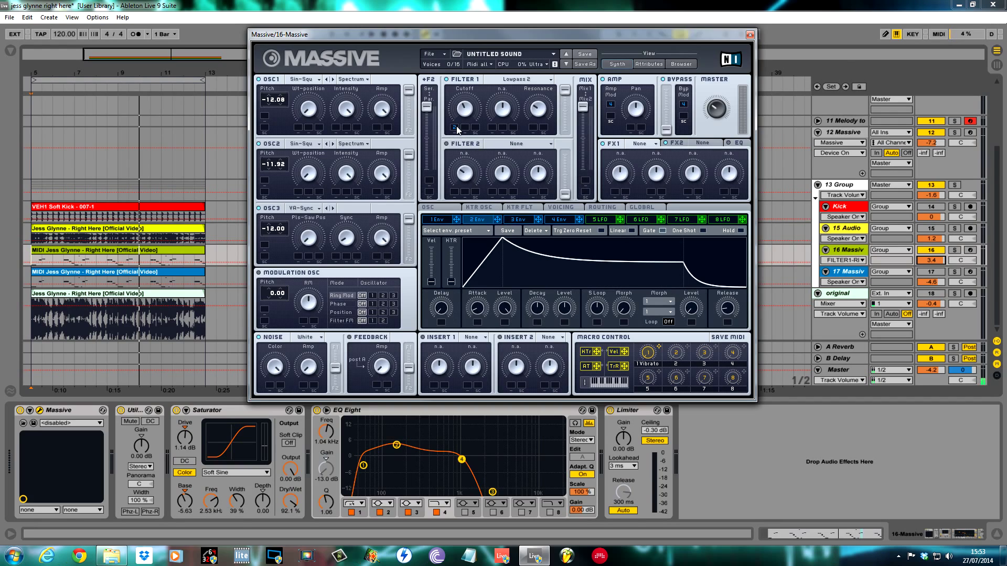
{"action": "left_click_drag", "start_coordinate": [458, 129], "coordinate": [458, 142]}
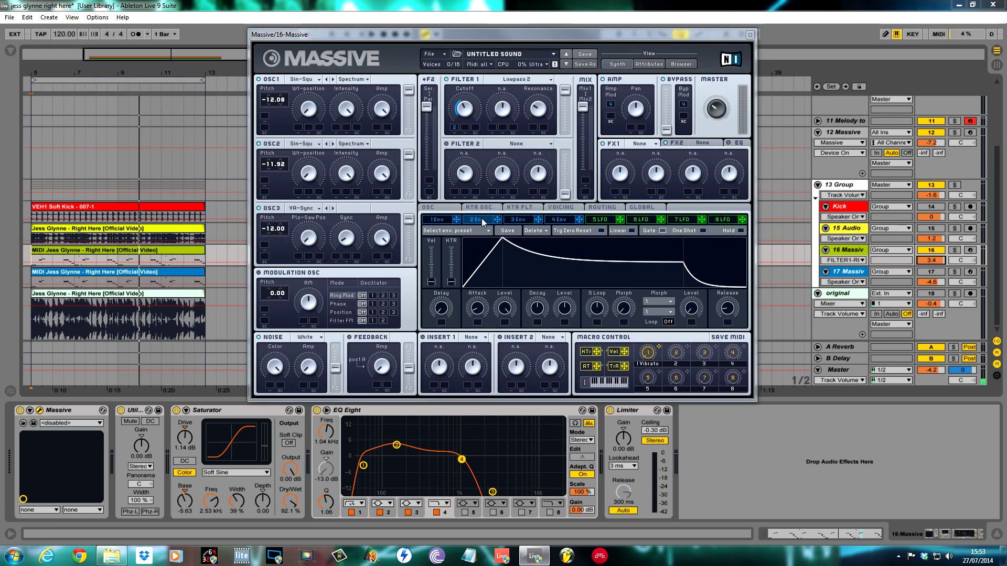
Step: Lengthen envelope 2's attack, adjust its decay, raise the decay level to maximum, shorten the release and audition the sound
{"action": "left_click_drag", "start_coordinate": [486, 290], "coordinate": [481, 264]}
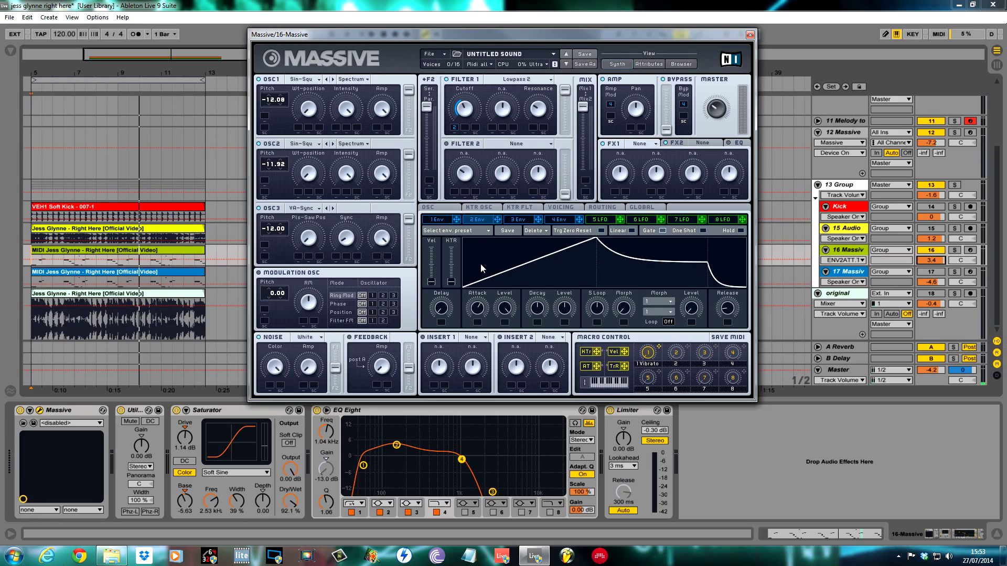
{"action": "left_click_drag", "start_coordinate": [526, 311], "coordinate": [527, 253]}
{"action": "left_click_drag", "start_coordinate": [564, 310], "coordinate": [566, 250]}
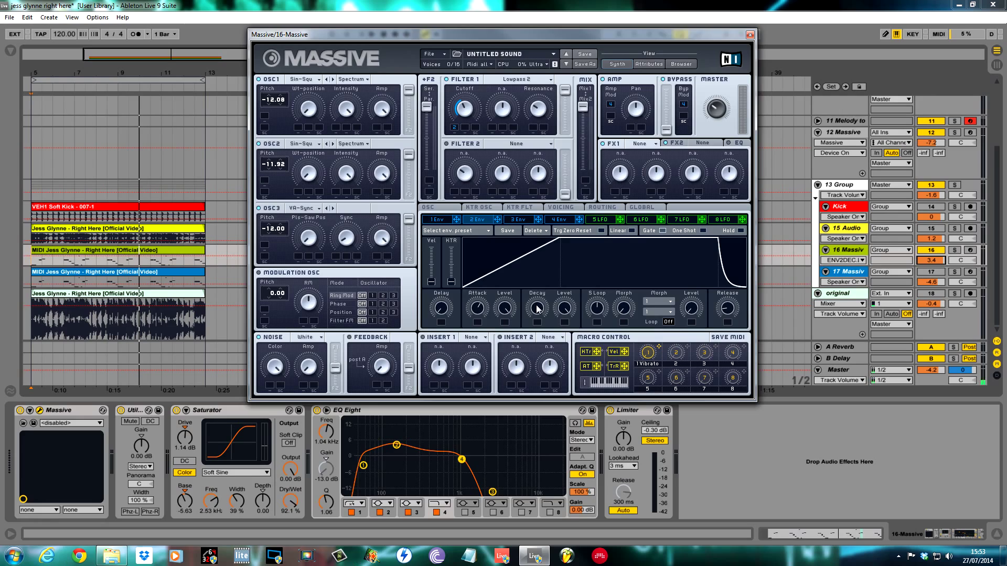
{"action": "left_click_drag", "start_coordinate": [728, 307], "coordinate": [727, 312]}
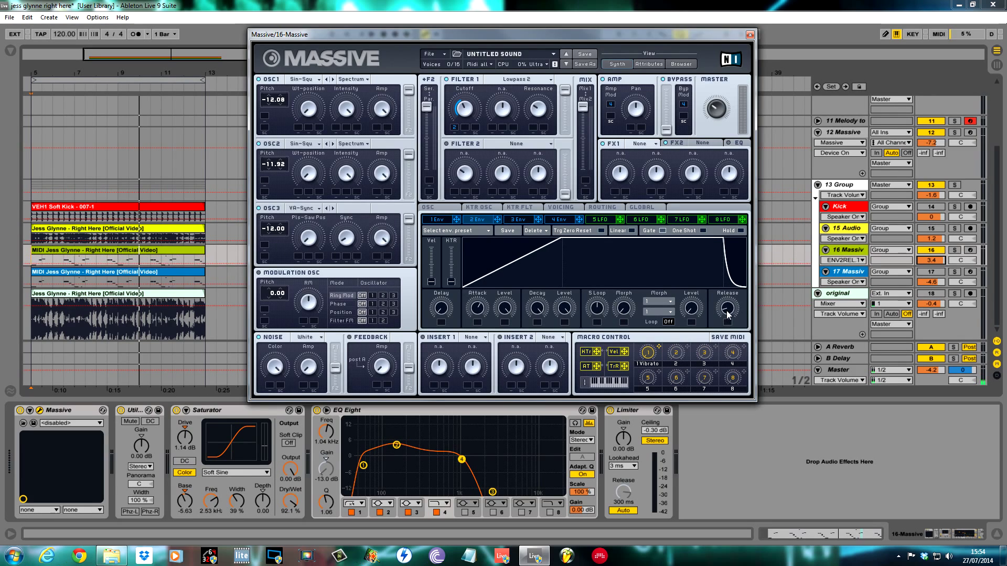
{"action": "key", "text": "space"}
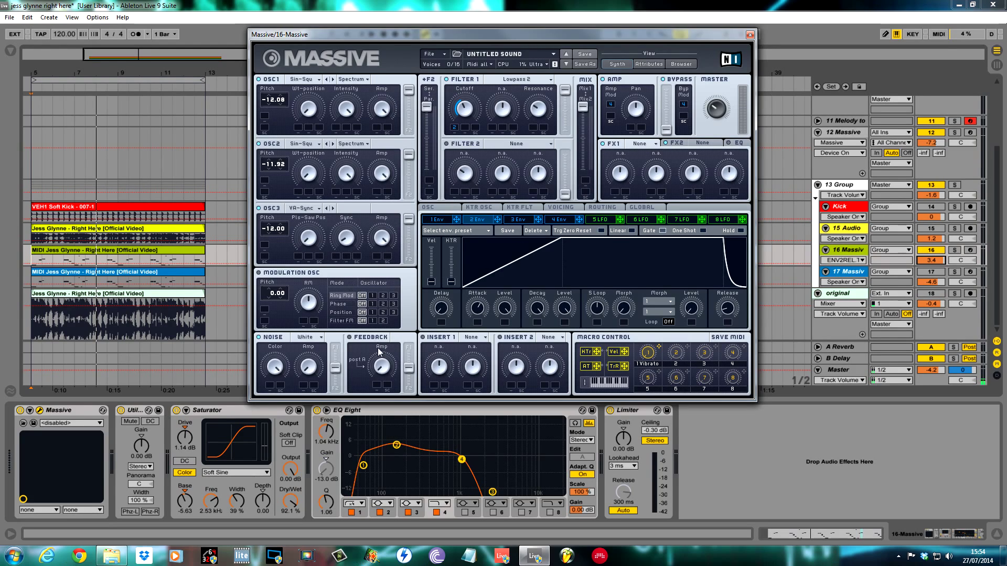
Step: Set the unison voices to 4, enable a slight Pitch Cutoff spread, audition it and return the voicing to Polyphon
{"action": "left_click", "coordinate": [569, 207]}
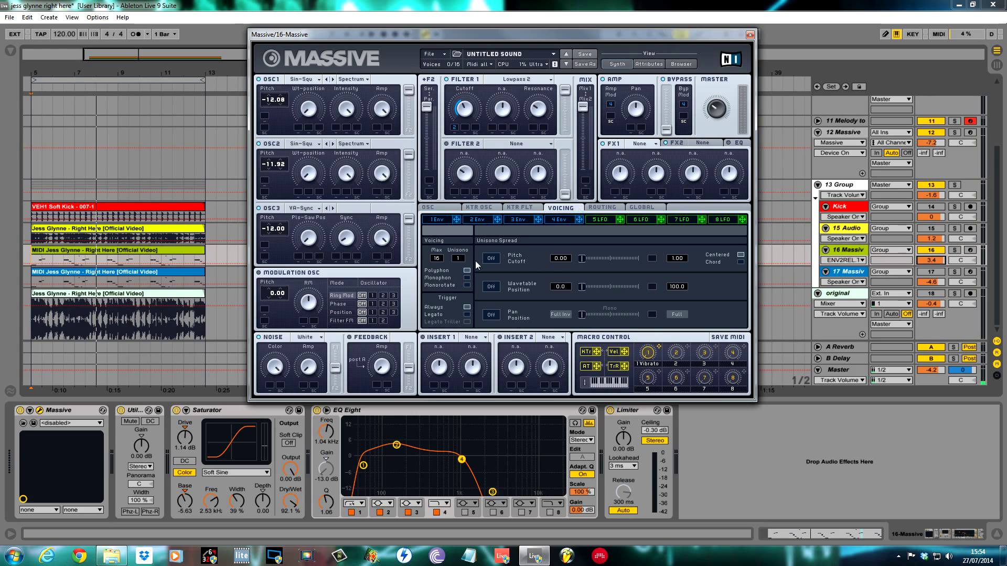
{"action": "left_click", "coordinate": [467, 277]}
{"action": "left_click", "coordinate": [491, 259]}
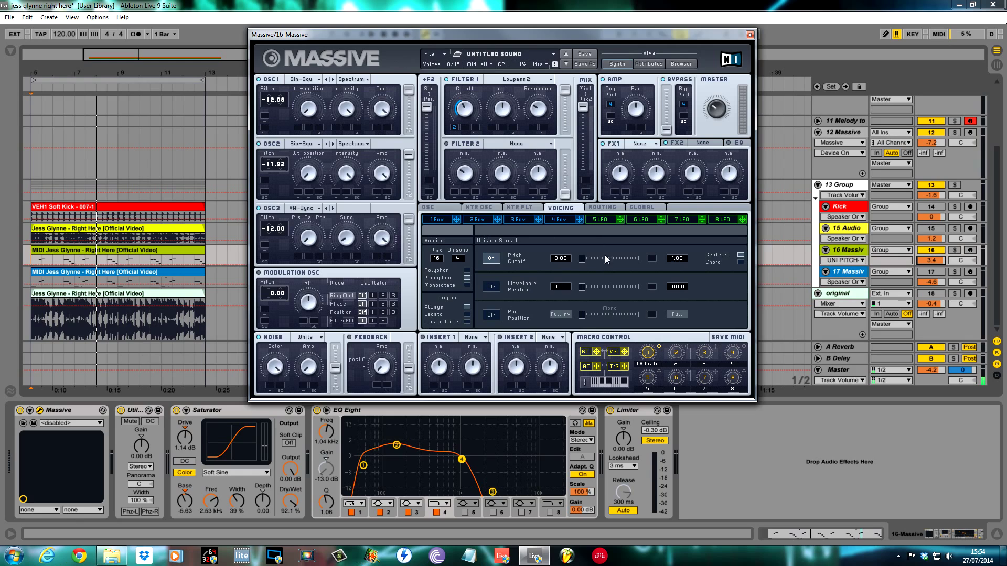
{"action": "key", "text": "space"}
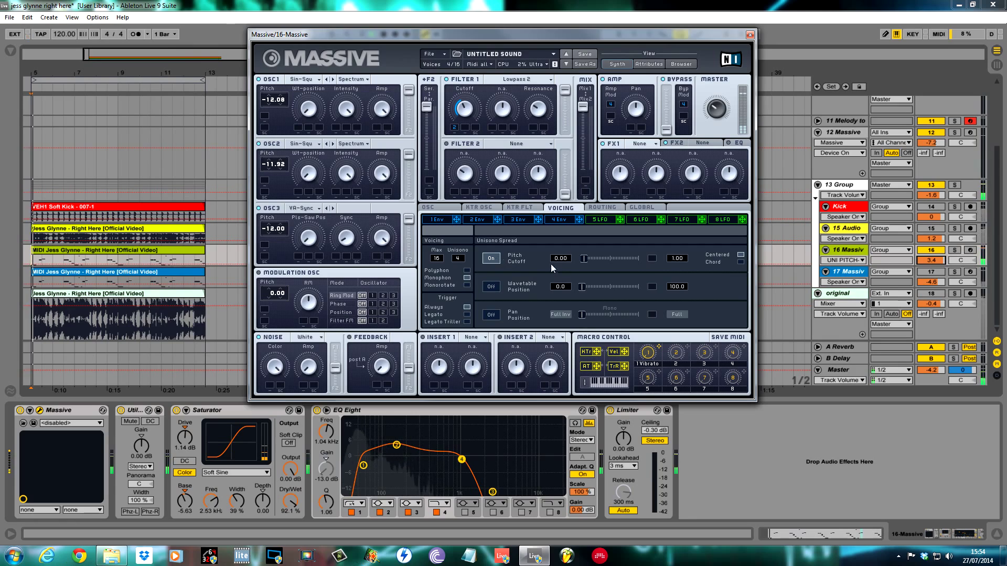
{"action": "left_click_drag", "start_coordinate": [585, 260], "coordinate": [588, 260]}
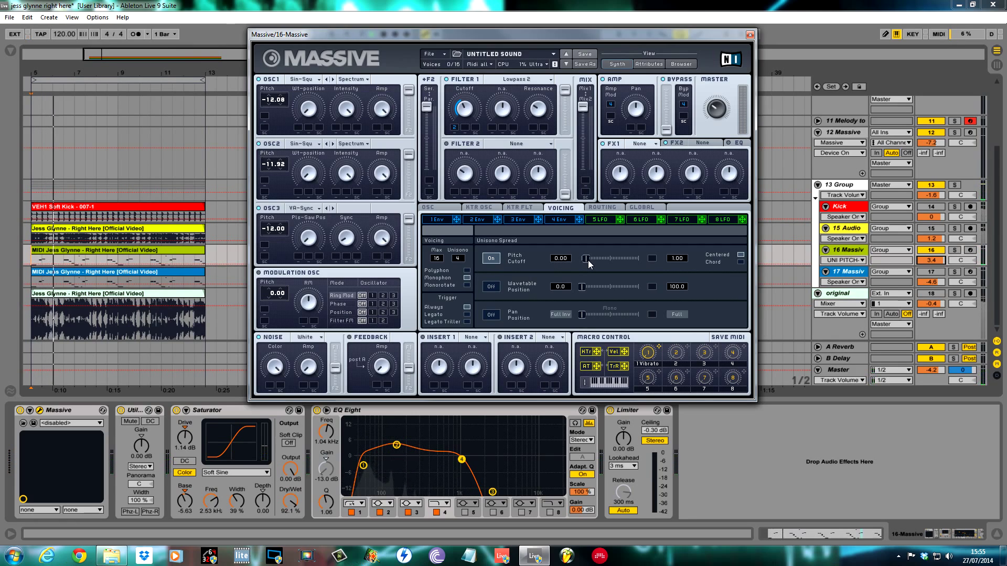
{"action": "left_click", "coordinate": [466, 270]}
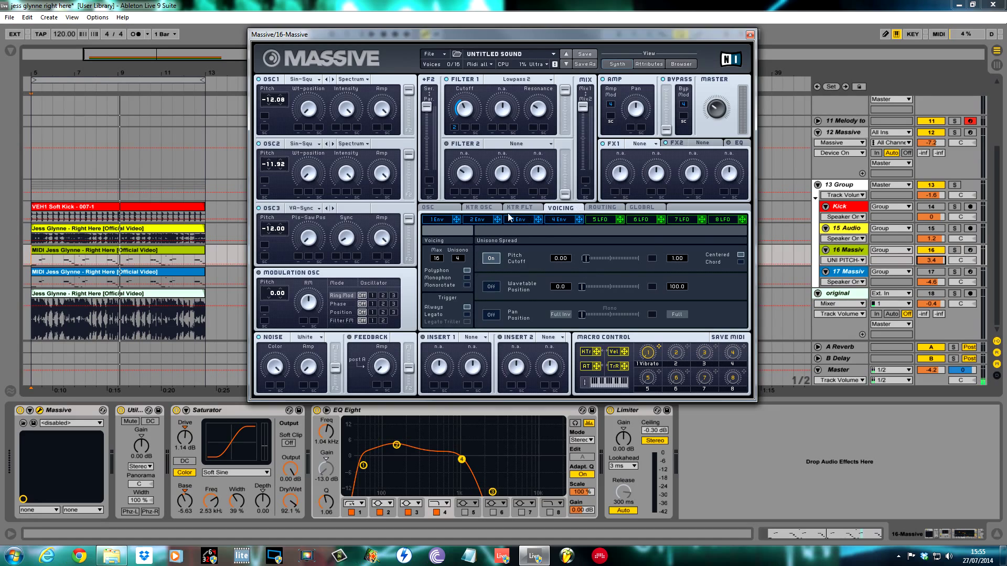
Step: Remove the macro 1 assignments from the Vibrato Rate and Depth and enable Restart via Gate for the oscillator phases
{"action": "left_click", "coordinate": [448, 207]}
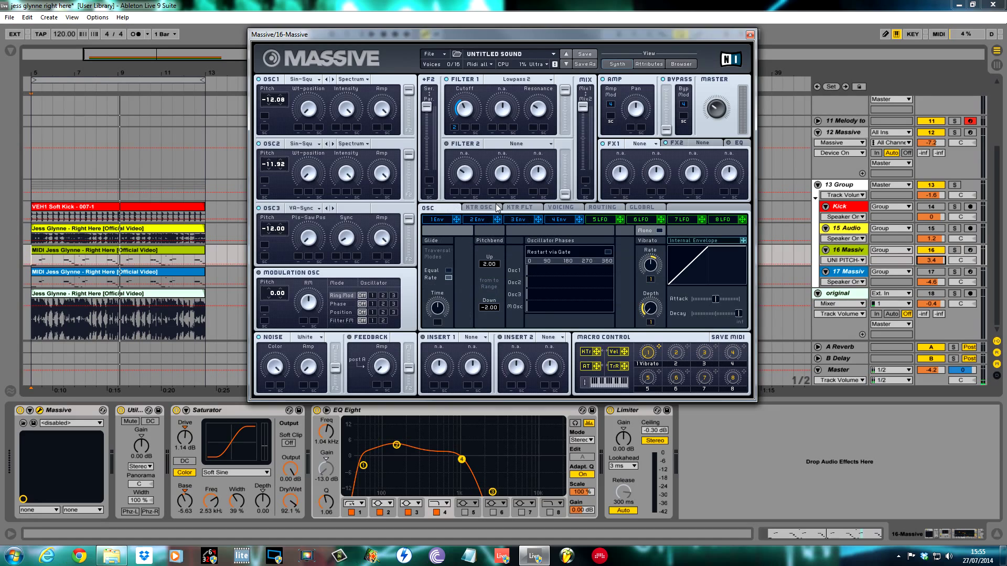
{"action": "right_click", "coordinate": [652, 280]}
{"action": "right_click", "coordinate": [653, 324]}
{"action": "right_click", "coordinate": [652, 322]}
{"action": "left_click", "coordinate": [669, 332]}
{"action": "left_click", "coordinate": [608, 253]}
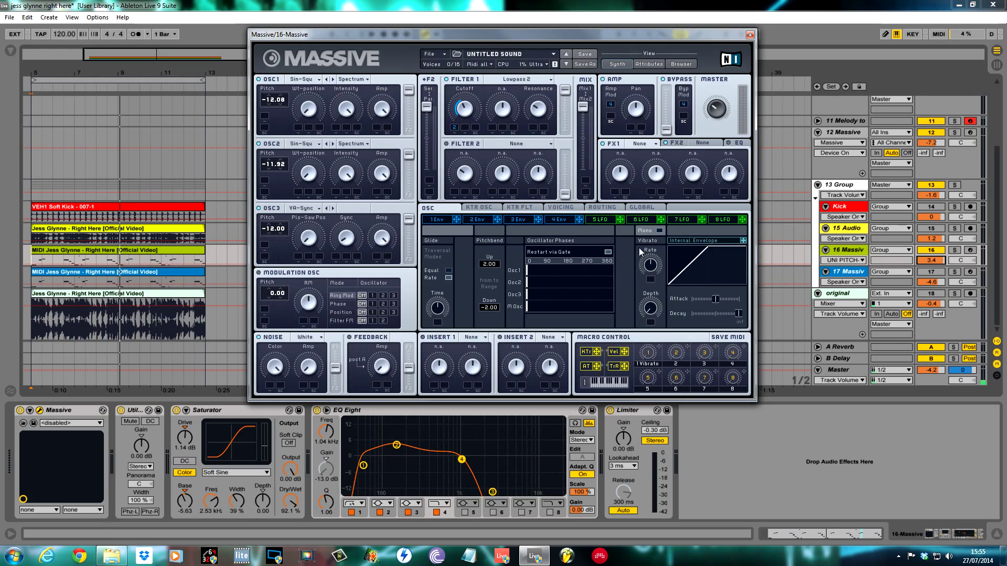
Step: Audition the patch, set the modulation oscillator's pitch to -12.00, and enable Phase modulation for oscillator 1 and Filter FM for Filter 1
{"action": "left_click", "coordinate": [498, 219]}
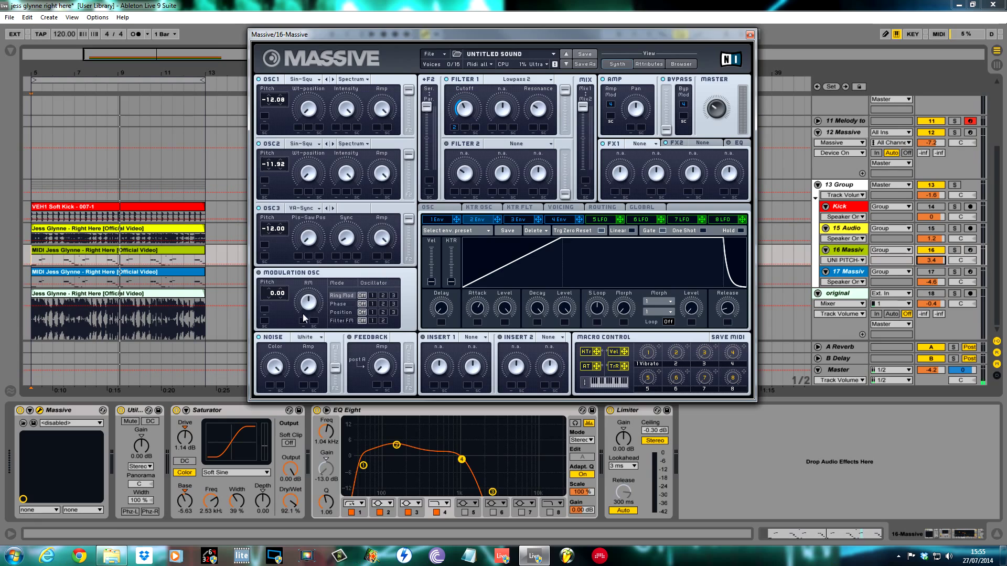
{"action": "key", "text": "space"}
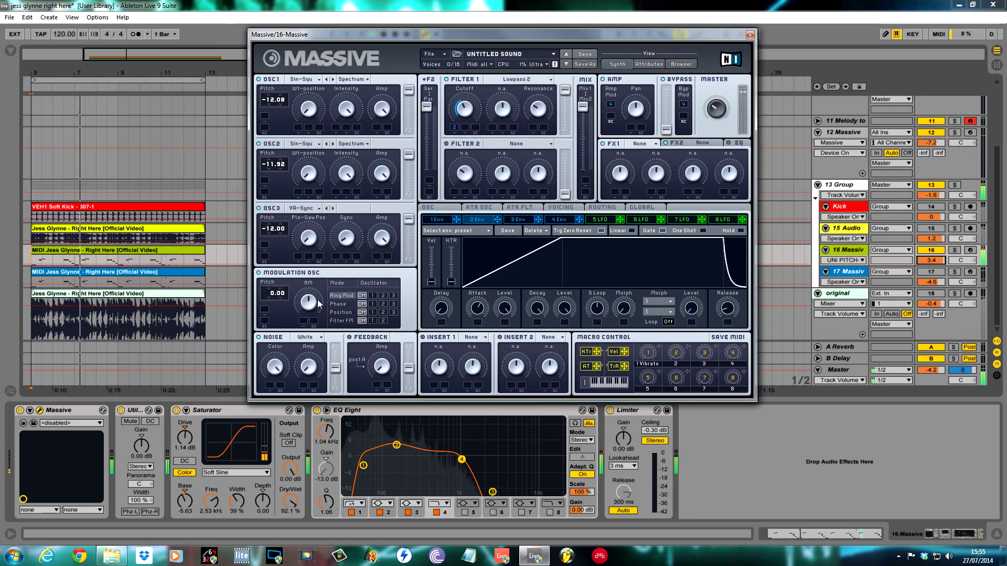
{"action": "key", "text": "space"}
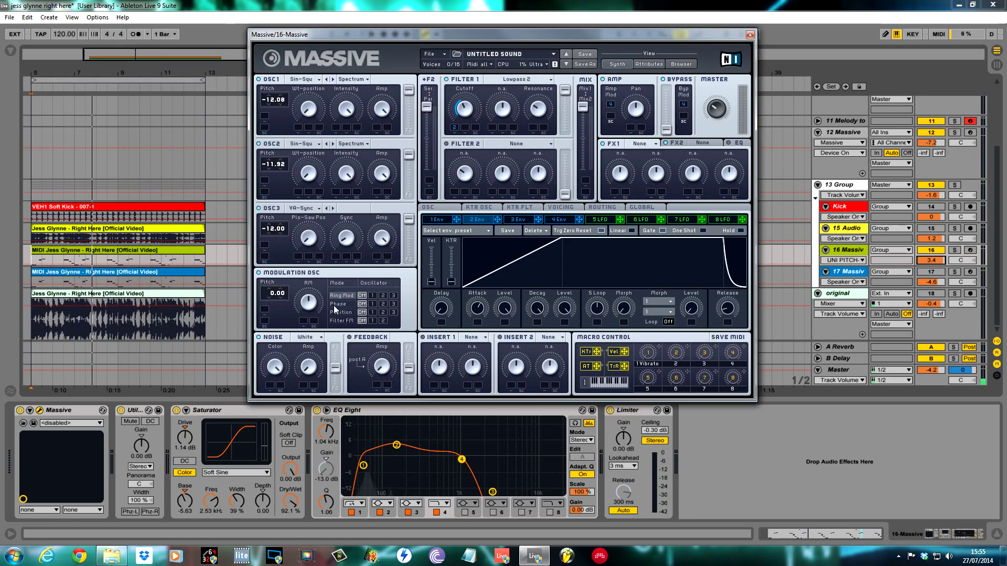
{"action": "mouse_move", "coordinate": [268, 293]}
{"action": "left_mouse_down"}
{"action": "mouse_move", "coordinate": [267, 309]}
{"action": "mouse_move", "coordinate": [269, 298]}
{"action": "left_mouse_up"}
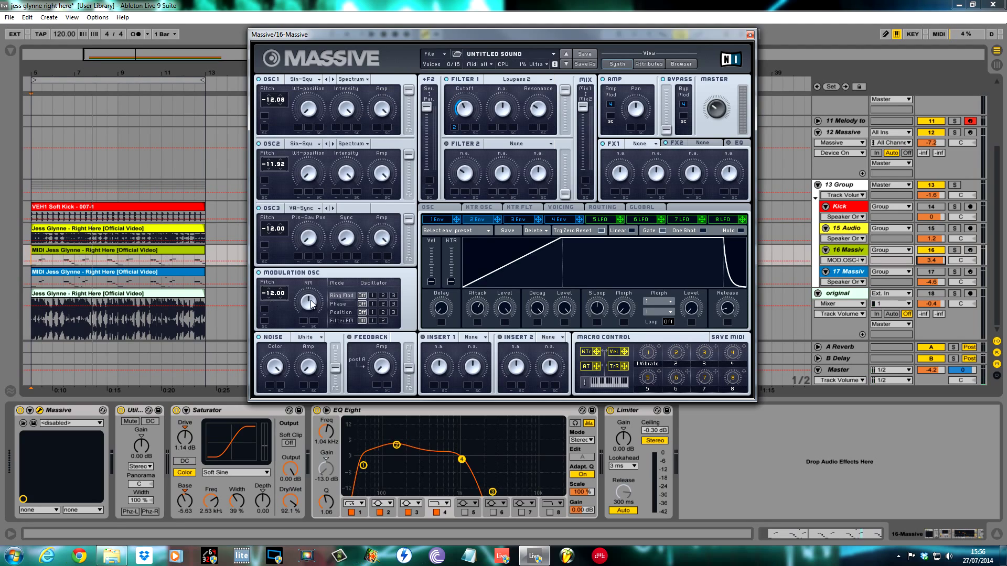
{"action": "left_click", "coordinate": [372, 304]}
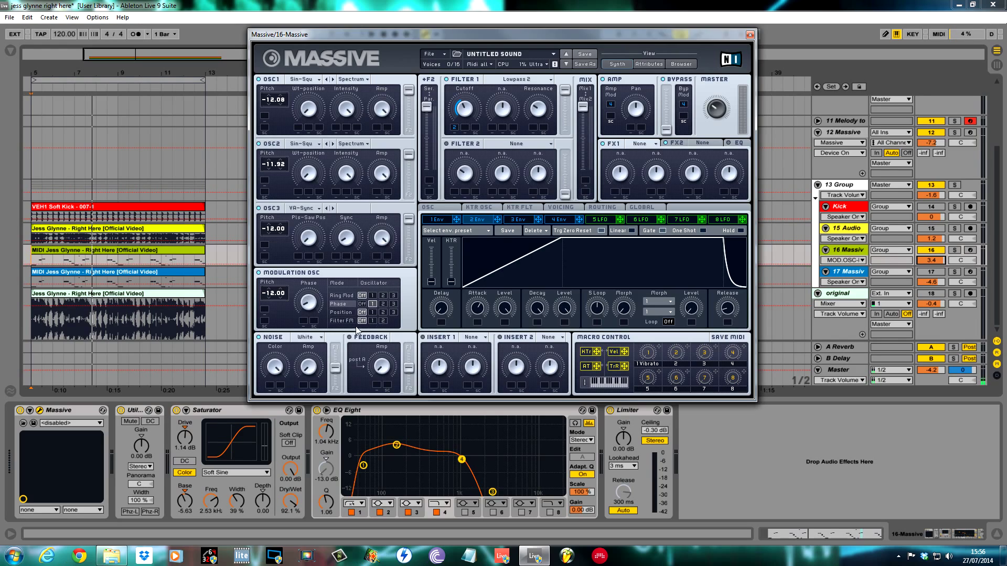
{"action": "left_click", "coordinate": [372, 321]}
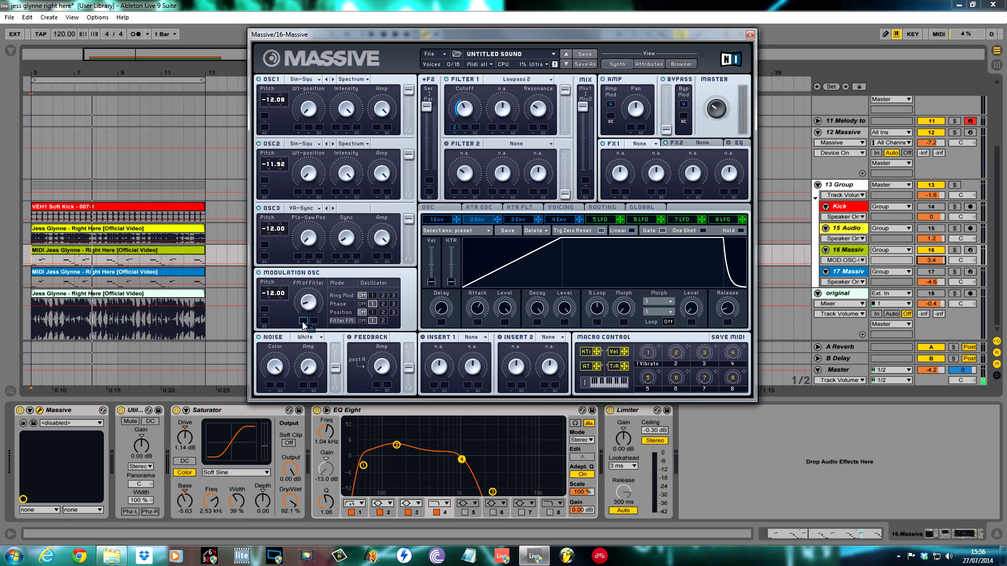
Step: Assign envelope 2 to the modulation oscillator's Phase and Filter FM amounts, adjusting their modulation ranges while auditioning
{"action": "left_click_drag", "start_coordinate": [303, 324], "coordinate": [304, 323]}
{"action": "left_click", "coordinate": [346, 305]}
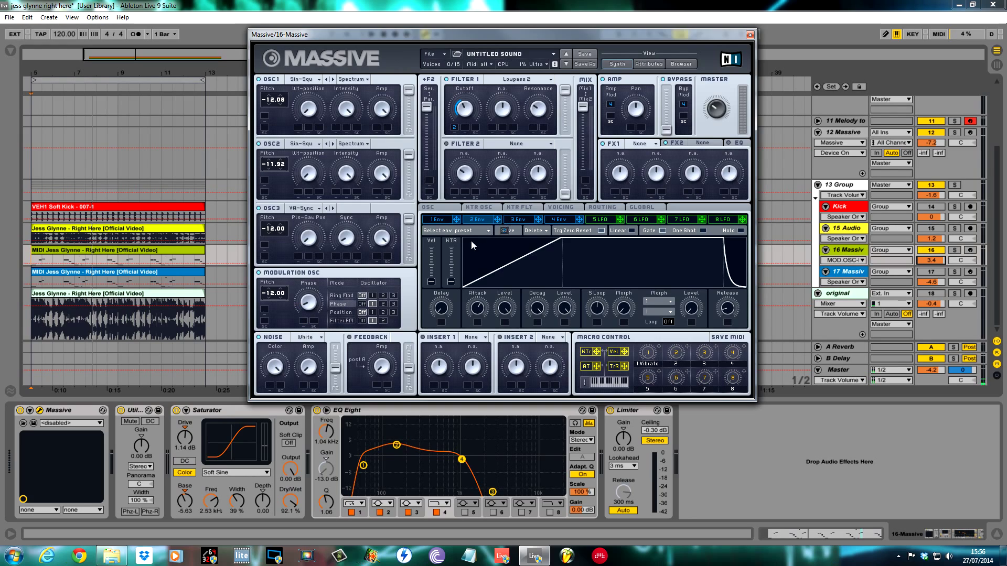
{"action": "left_click_drag", "start_coordinate": [305, 322], "coordinate": [306, 331]}
{"action": "key", "text": "space"}
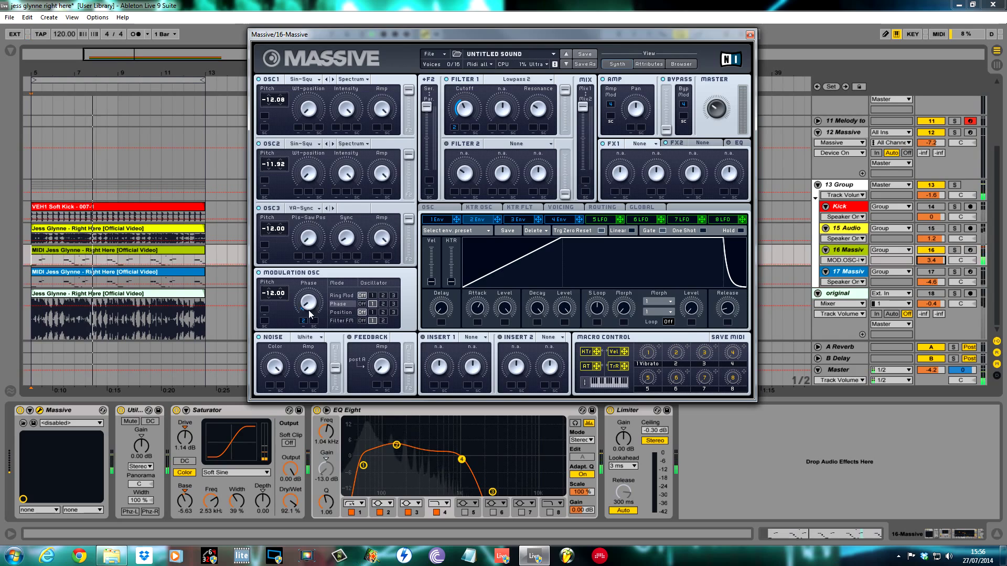
{"action": "left_click", "coordinate": [340, 321]}
{"action": "left_click_drag", "start_coordinate": [308, 297], "coordinate": [308, 295]}
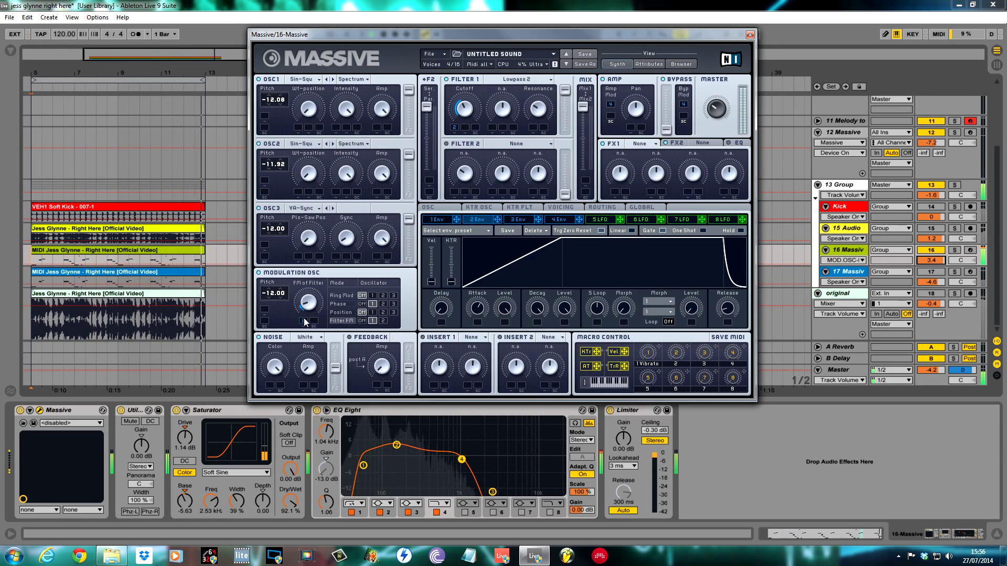
{"action": "left_click_drag", "start_coordinate": [304, 316], "coordinate": [304, 318]}
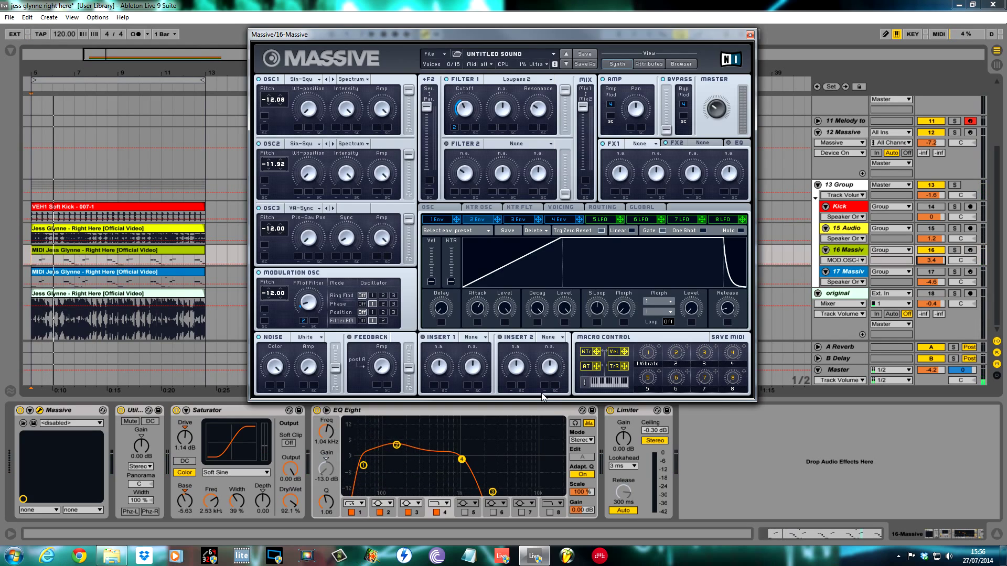
Step: Route Insert 2 ahead of Amp/Pan and send oscillator 1 through the bypass to the point before FX1
{"action": "left_click", "coordinate": [599, 207]}
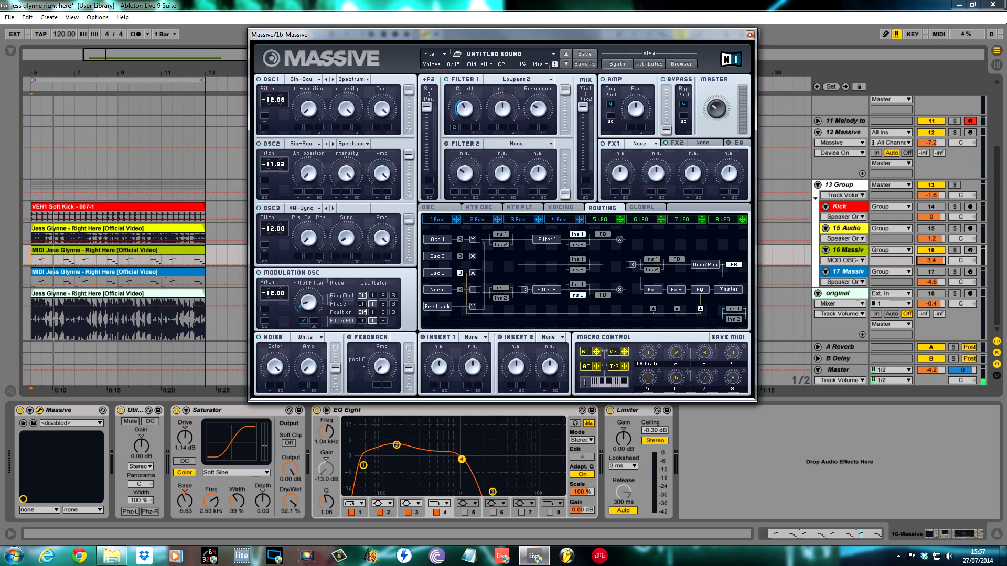
{"action": "left_click", "coordinate": [654, 272]}
{"action": "left_click", "coordinate": [653, 309]}
{"action": "left_click", "coordinate": [460, 239]}
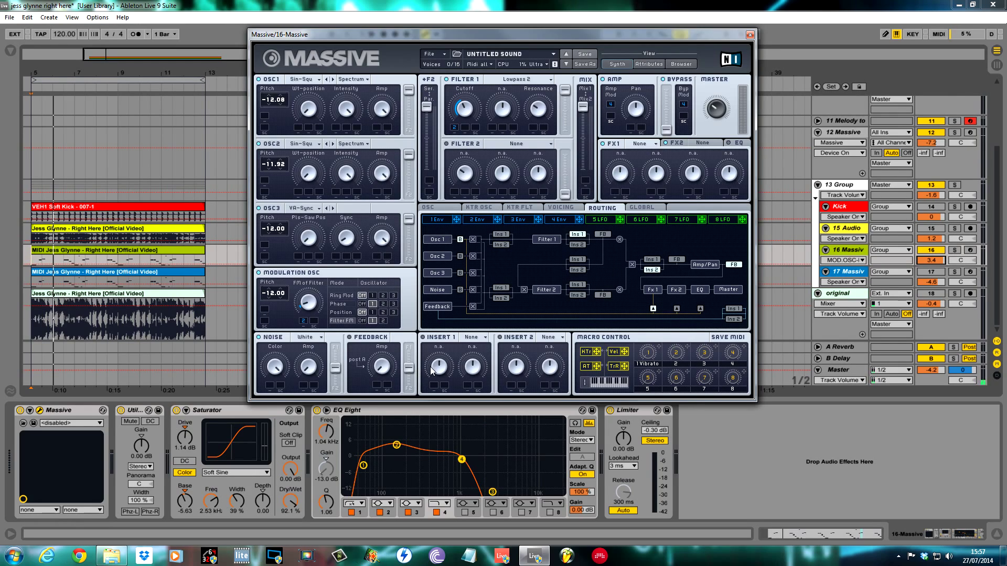
Step: Set Insert 1 to Parabolic Shaper and assign envelope 2 to its Dry/Wet amount
{"action": "left_click", "coordinate": [477, 337]}
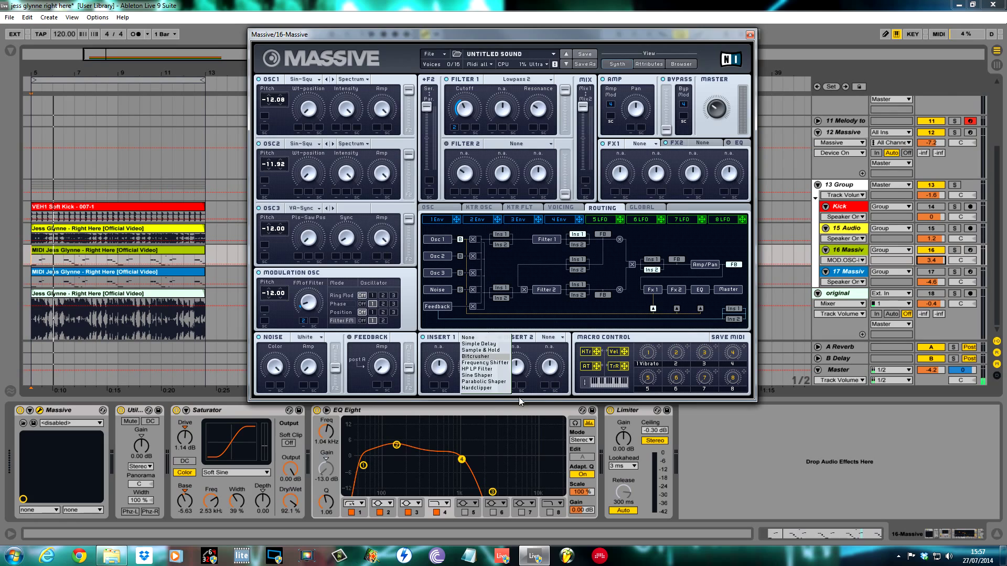
{"action": "left_click", "coordinate": [493, 382]}
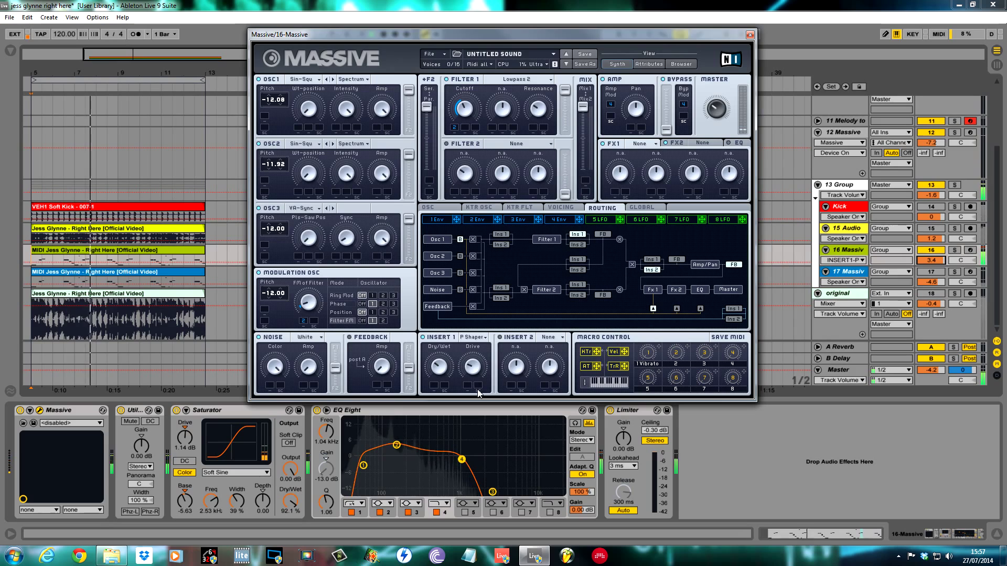
{"action": "left_click_drag", "start_coordinate": [497, 219], "coordinate": [434, 387]}
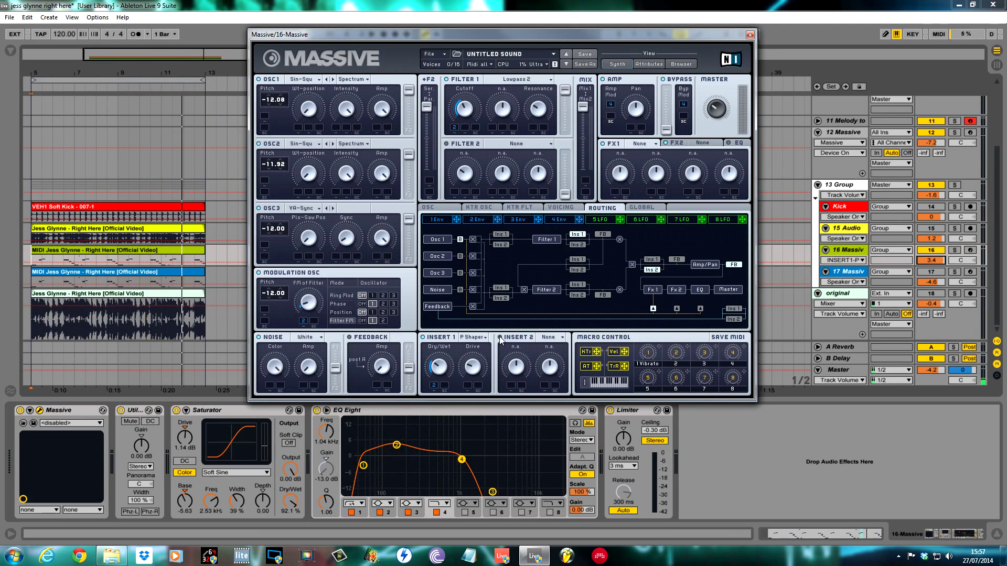
Step: Set Insert 2 to Sine Shaper, adjust its Dry/Wet and Drive, and modulate the Dry/Wet with envelope 2
{"action": "left_click", "coordinate": [563, 339]}
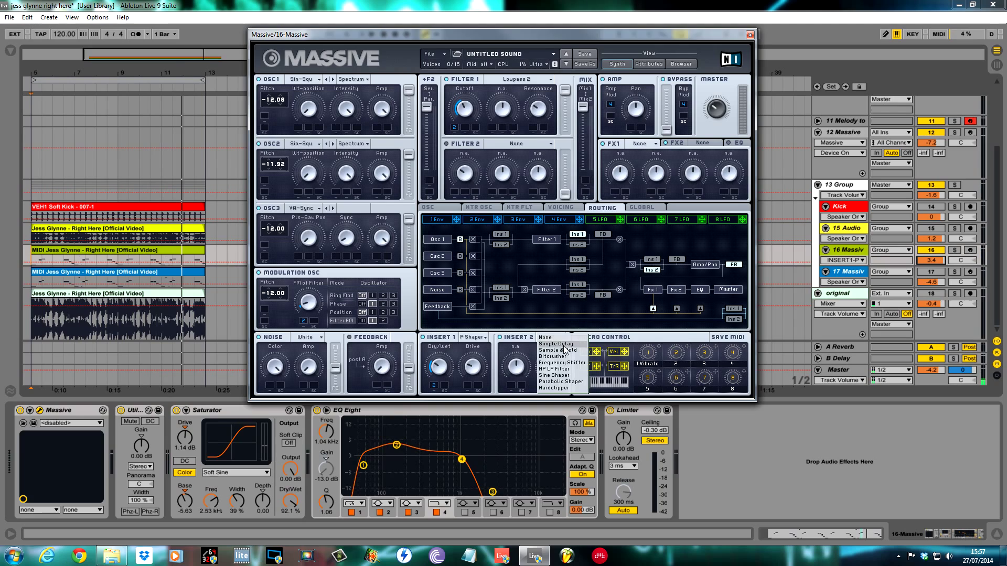
{"action": "left_click", "coordinate": [565, 375]}
{"action": "left_click", "coordinate": [517, 370]}
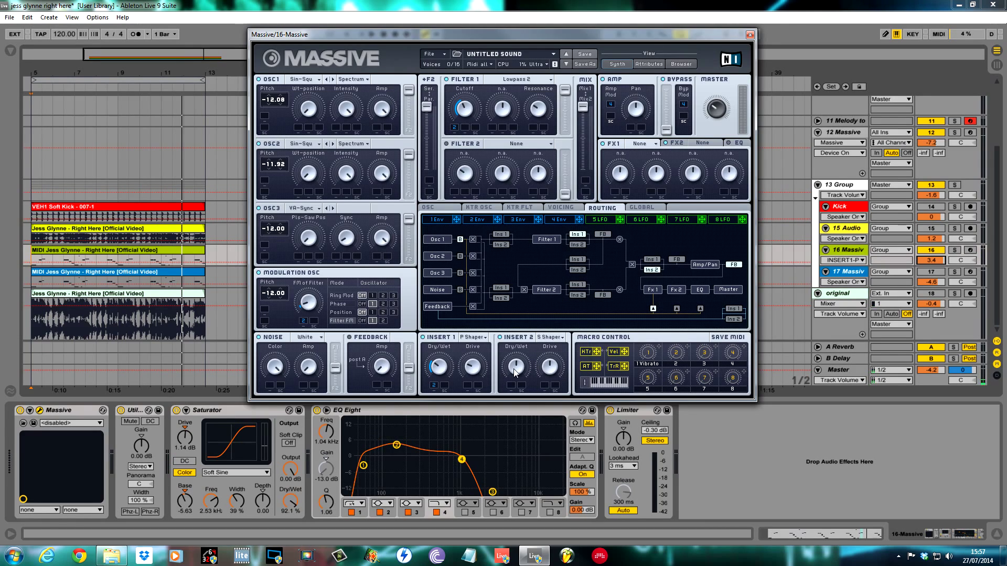
{"action": "left_click", "coordinate": [554, 370]}
{"action": "left_click_drag", "start_coordinate": [497, 221], "coordinate": [513, 387]}
{"action": "left_click", "coordinate": [520, 369]}
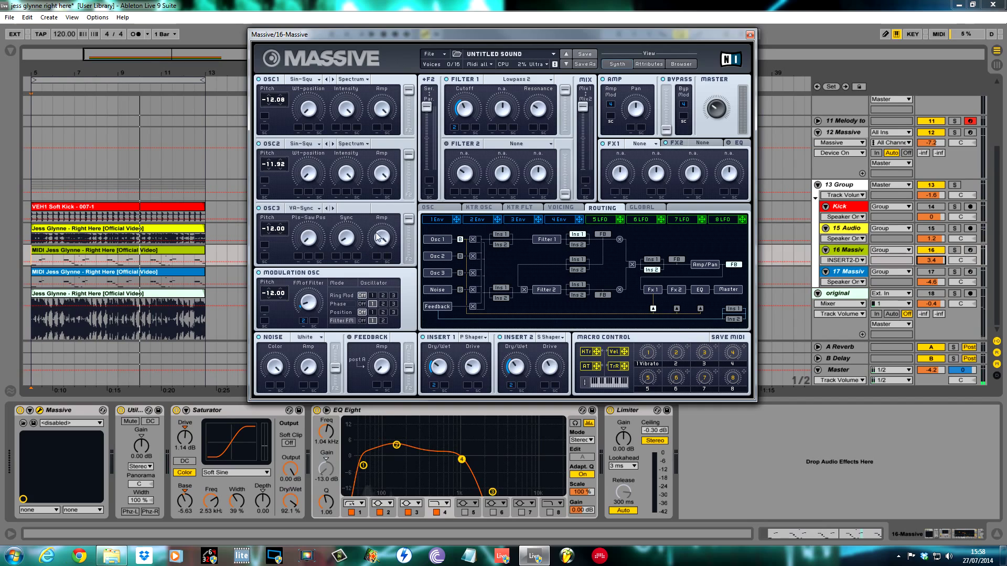
Step: Show the voicing settings, load Dimension Expander in FX1 and audition the sound
{"action": "left_click", "coordinate": [559, 208]}
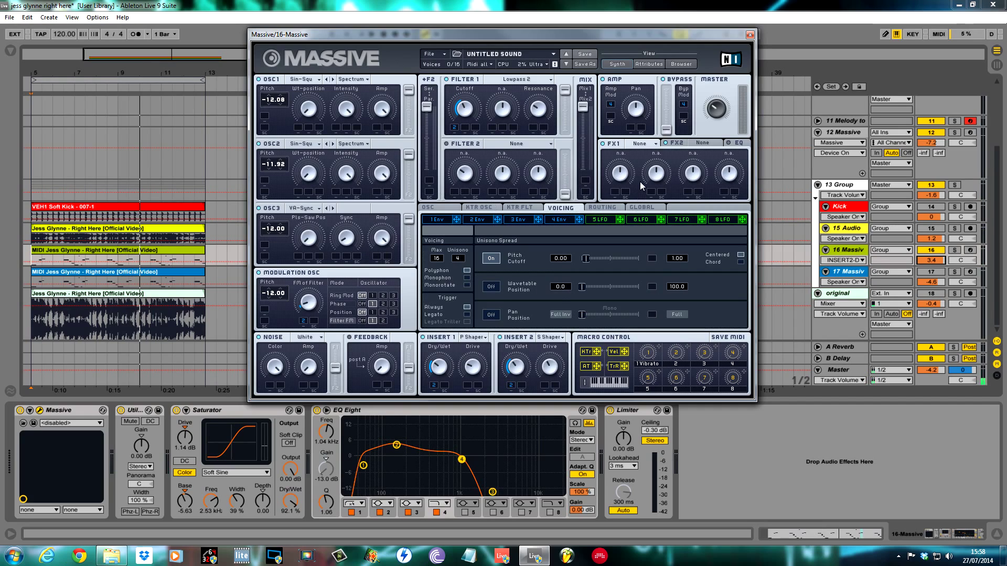
{"action": "left_click", "coordinate": [646, 143]}
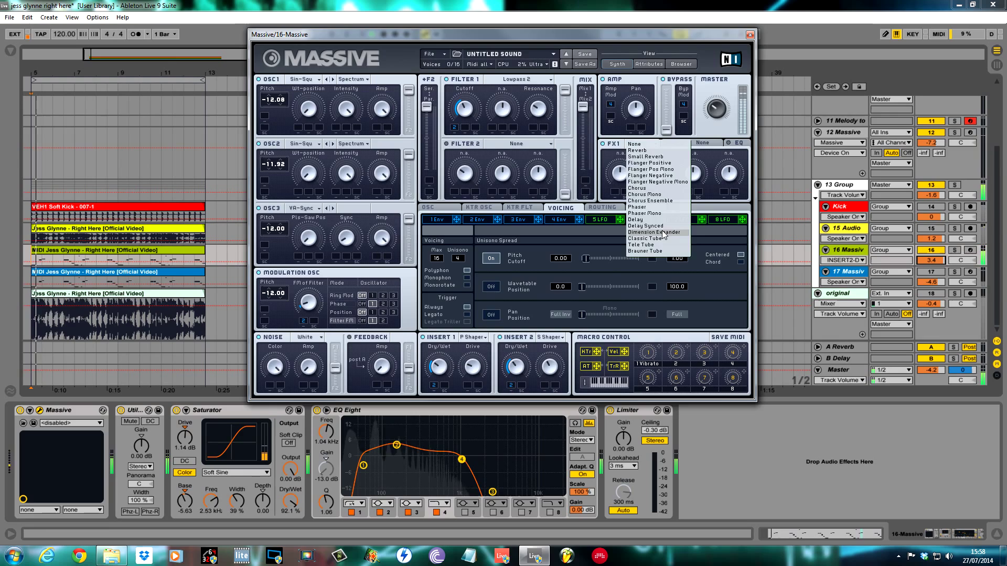
{"action": "left_click", "coordinate": [664, 234]}
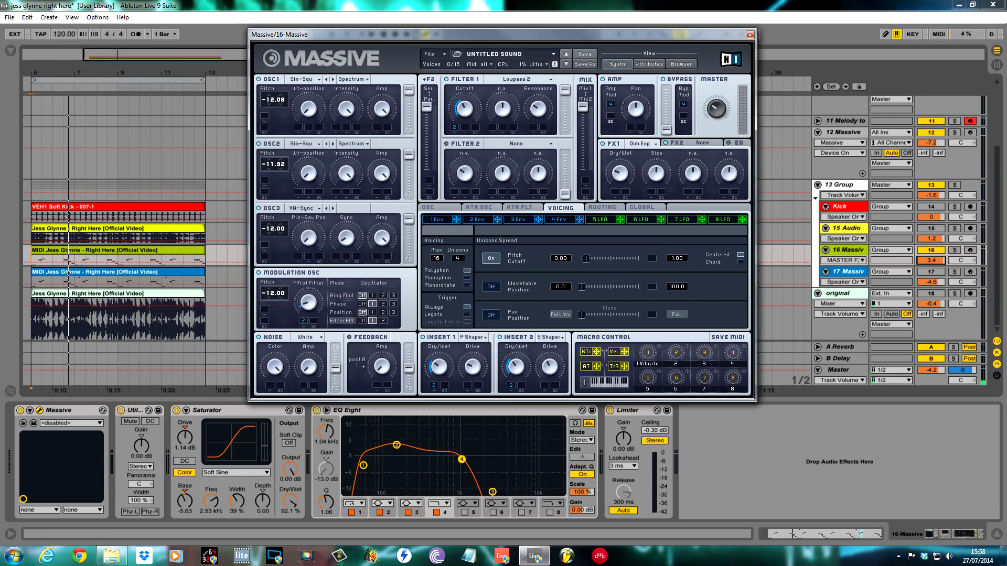
Step: Enable the EQ, raise its Low Shelf and Boost, lower the High Shelf and adjust the Frequency
{"action": "left_click", "coordinate": [725, 143]}
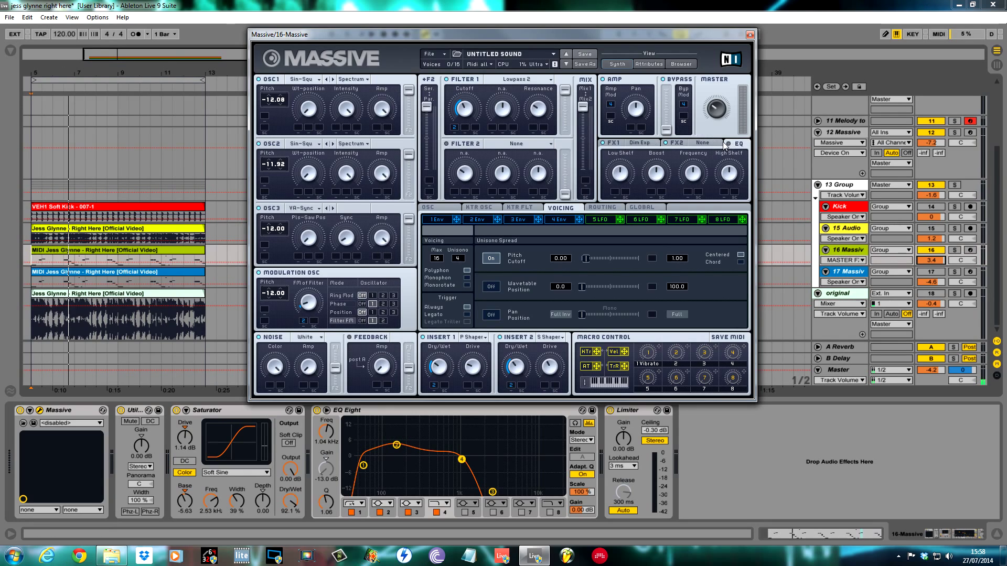
{"action": "left_click_drag", "start_coordinate": [615, 177], "coordinate": [655, 155]}
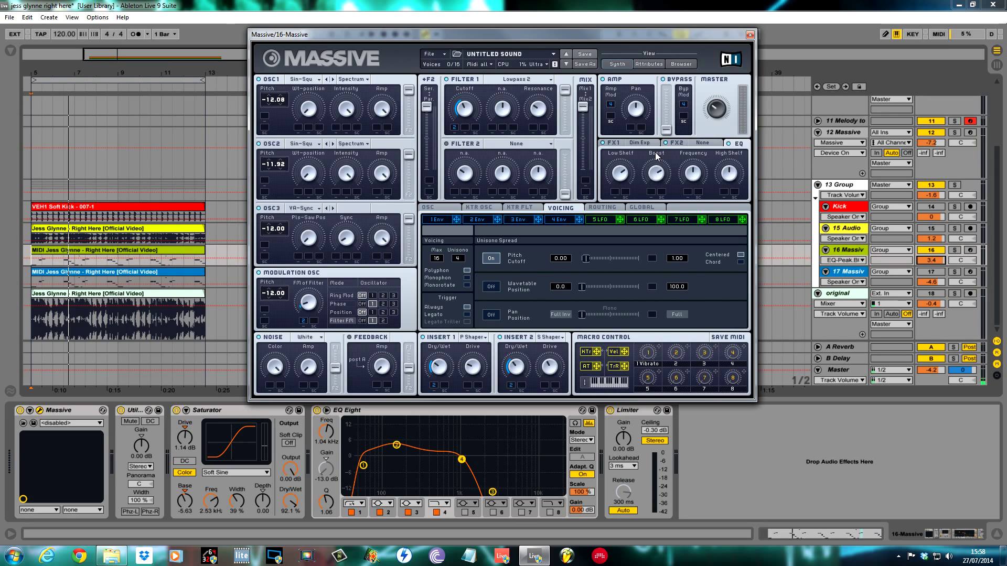
{"action": "left_click", "coordinate": [729, 175]}
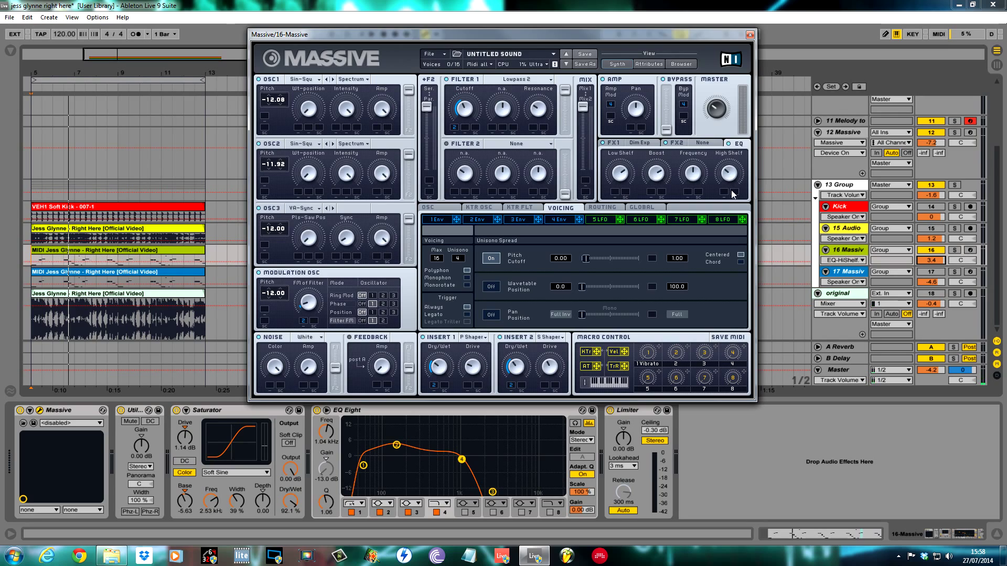
{"action": "left_click", "coordinate": [695, 179]}
Step: Modulate the EQ's Boost and Low Shelf with envelope 2, set their modulation ranges and audition the patch
{"action": "left_click_drag", "start_coordinate": [653, 193], "coordinate": [654, 215]}
{"action": "left_click_drag", "start_coordinate": [615, 194], "coordinate": [618, 203]}
{"action": "key", "text": "space"}
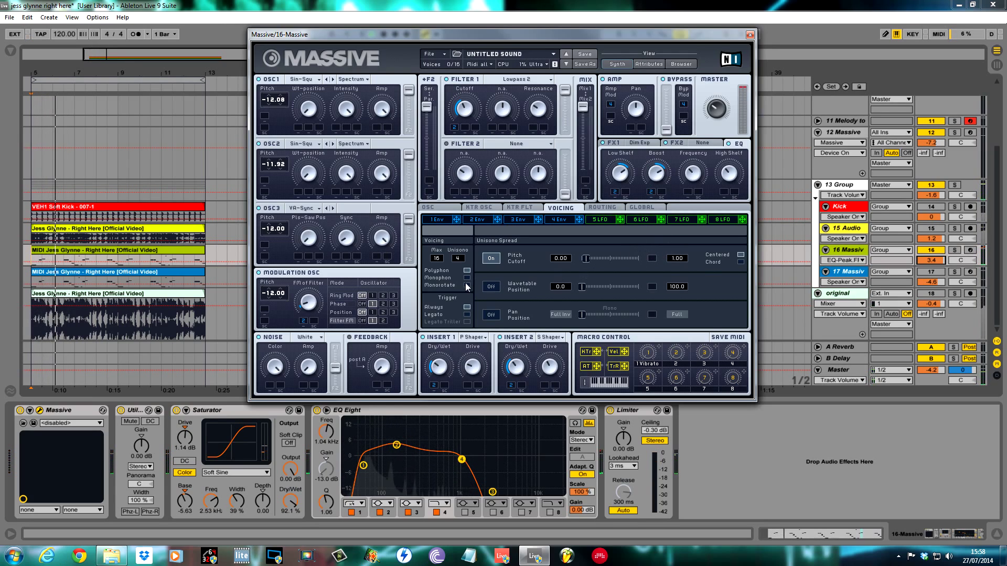
Step: Reduce the unison Pitch Cutoff spread slightly during playback and fine-tune oscillator 3's Sync amount
{"action": "left_click", "coordinate": [585, 259]}
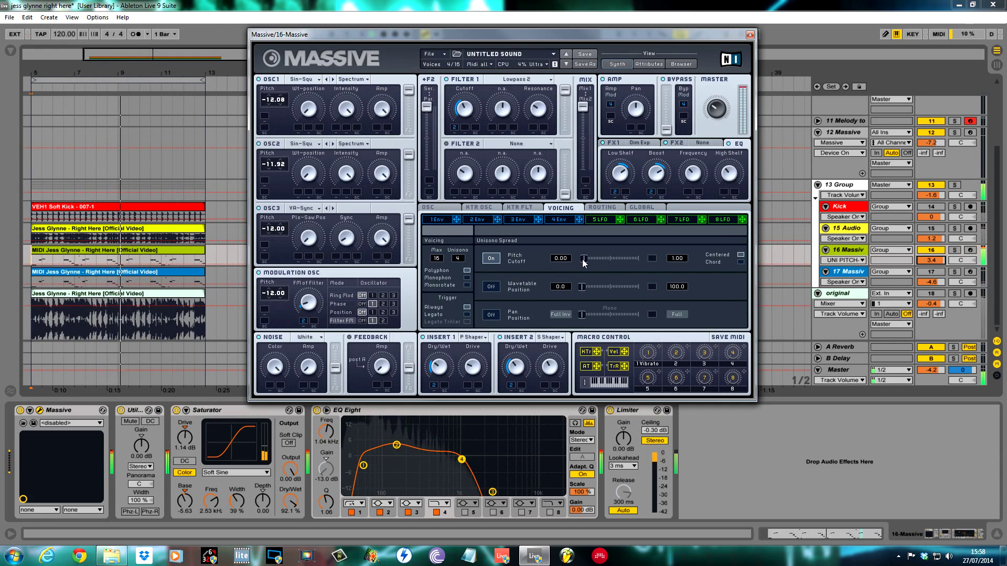
{"action": "left_click", "coordinate": [350, 240]}
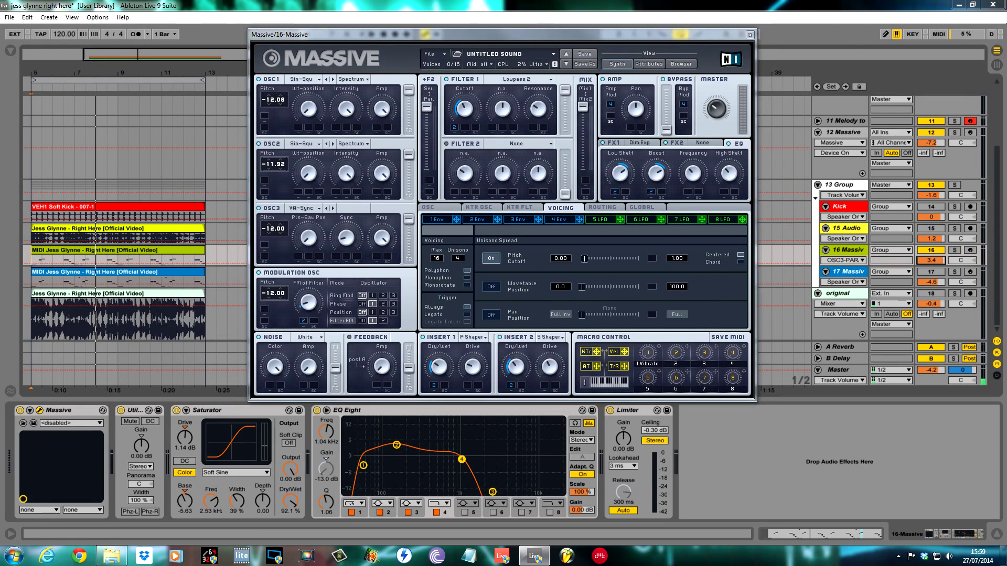
Step: Lengthen envelope 4's attack slightly, lower its decay level a little and audition the patch
{"action": "left_click", "coordinate": [560, 220]}
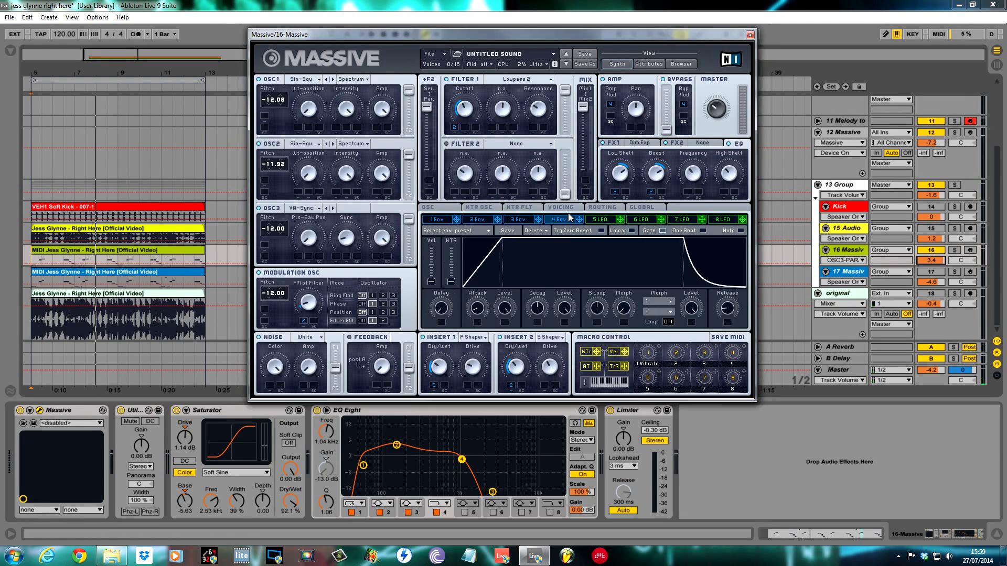
{"action": "left_click_drag", "start_coordinate": [487, 313], "coordinate": [481, 306]}
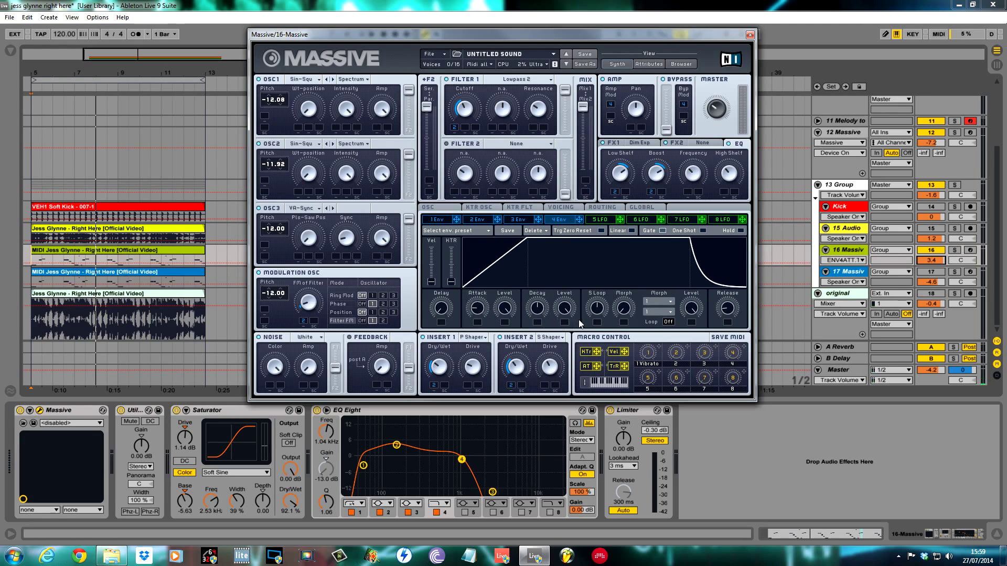
{"action": "left_click_drag", "start_coordinate": [564, 315], "coordinate": [562, 322]}
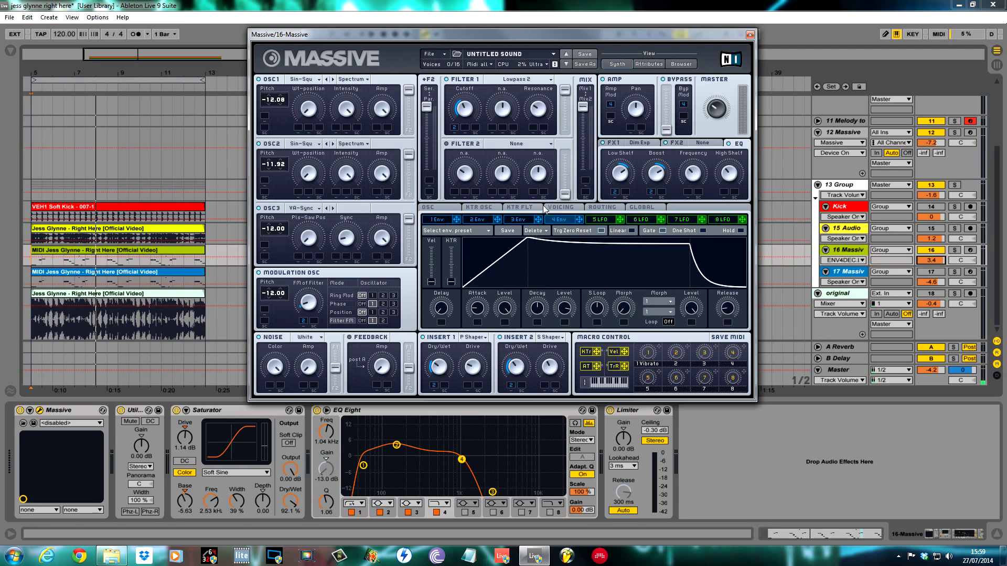
{"action": "key", "text": "space"}
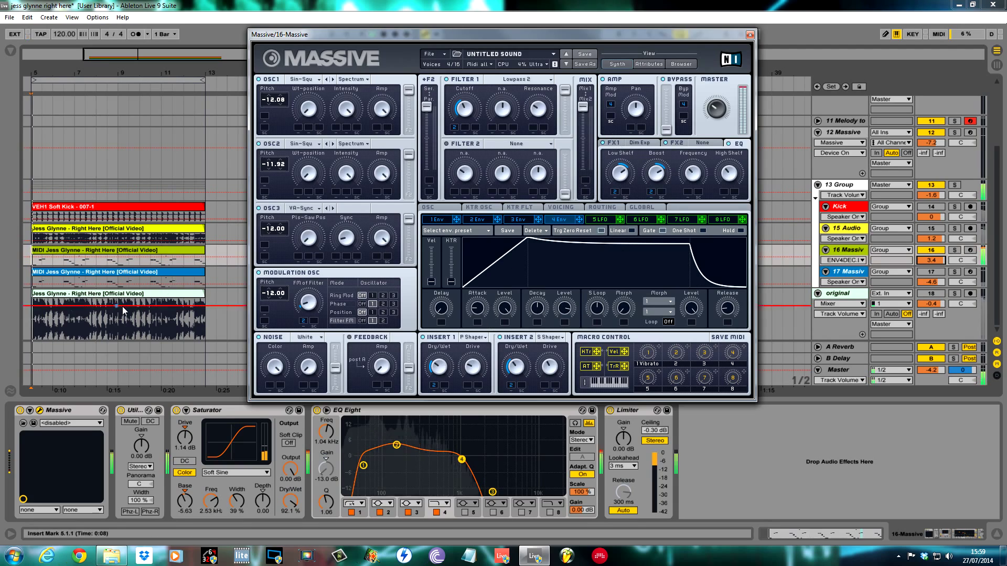
{"action": "key", "text": "space"}
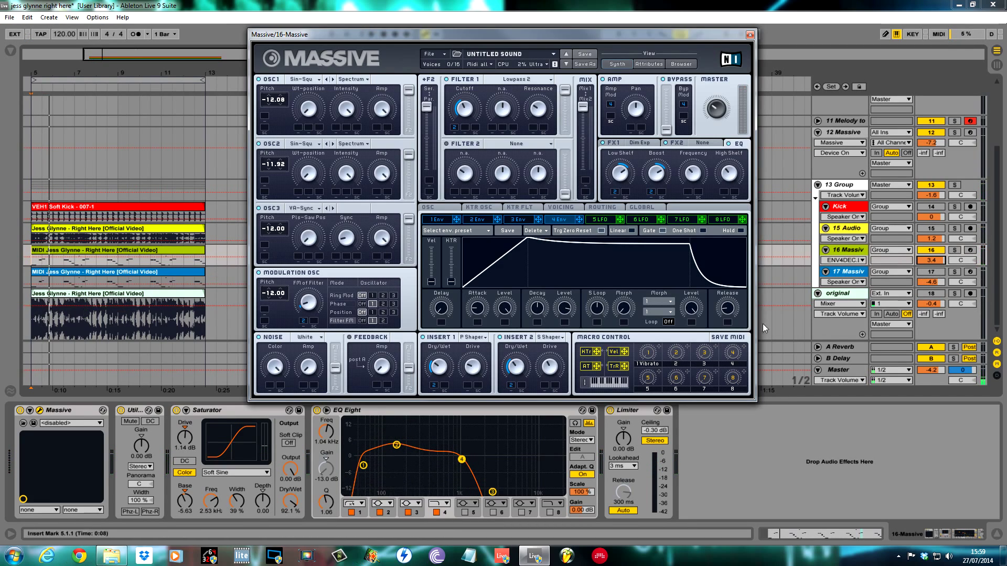
Step: Solo the original track, play it as a reference against the recreated bass and release the solo
{"action": "left_click", "coordinate": [954, 293]}
{"action": "key", "text": "space"}
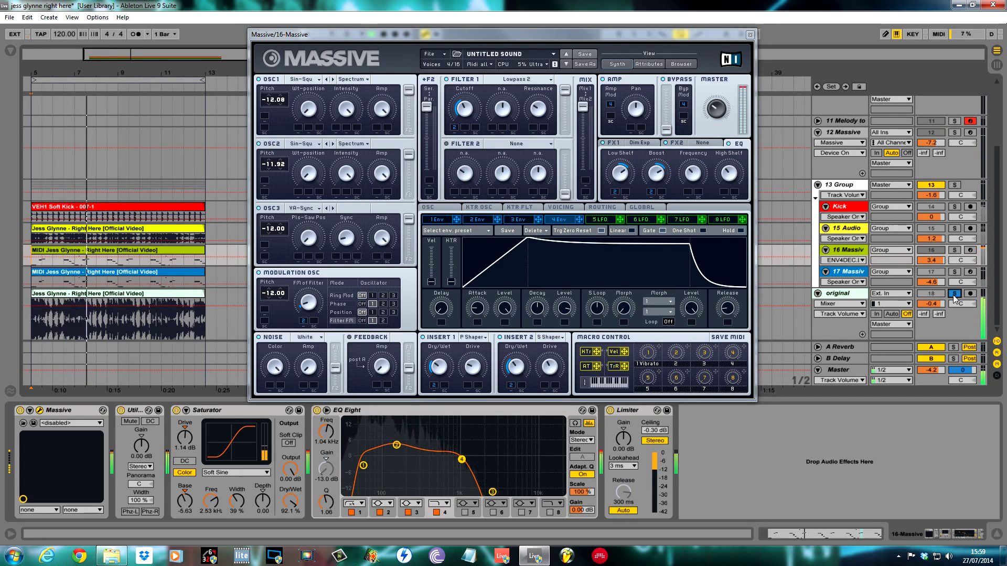
{"action": "left_click", "coordinate": [954, 294]}
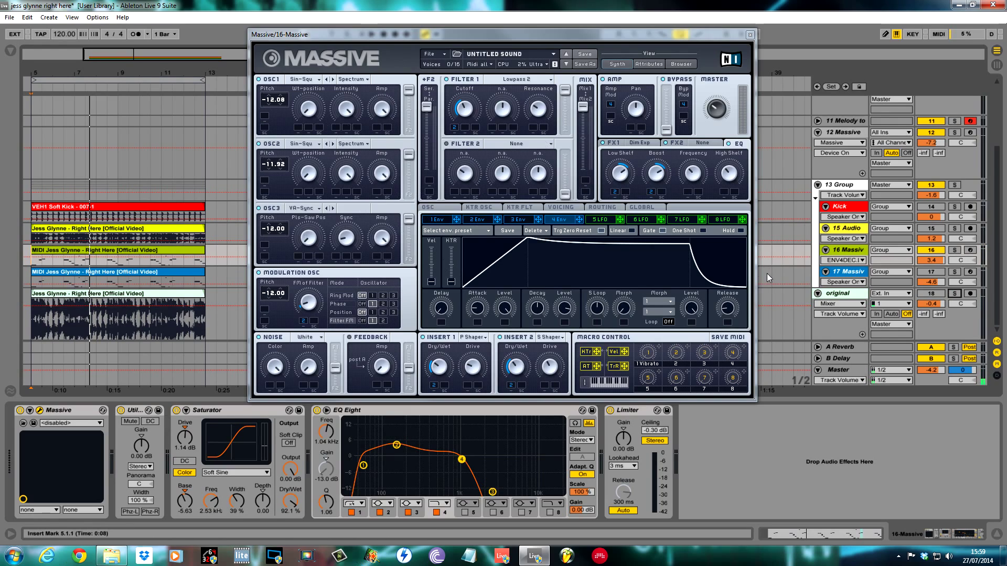
Step: Activate the 17 Massive track, show its Massive synth patch and close that synth window
{"action": "left_click", "coordinate": [932, 274]}
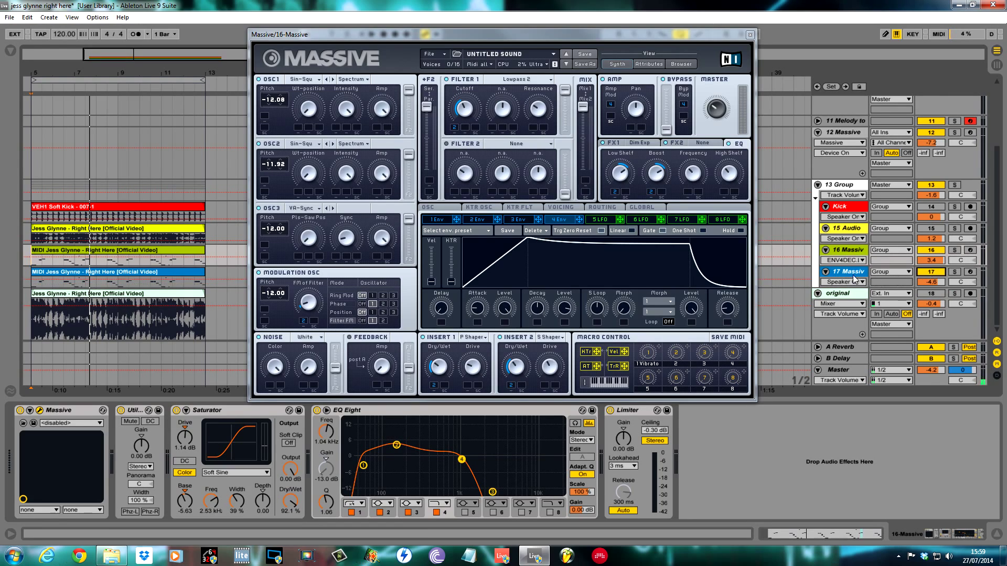
{"action": "left_click", "coordinate": [40, 412]}
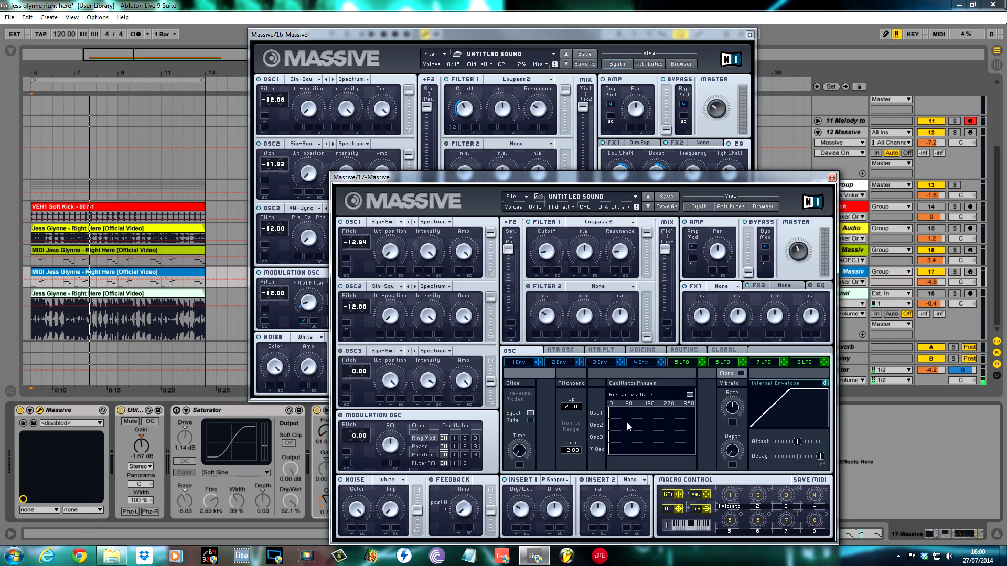
{"action": "left_click_drag", "start_coordinate": [776, 174], "coordinate": [709, 166]}
{"action": "left_click", "coordinate": [764, 168]}
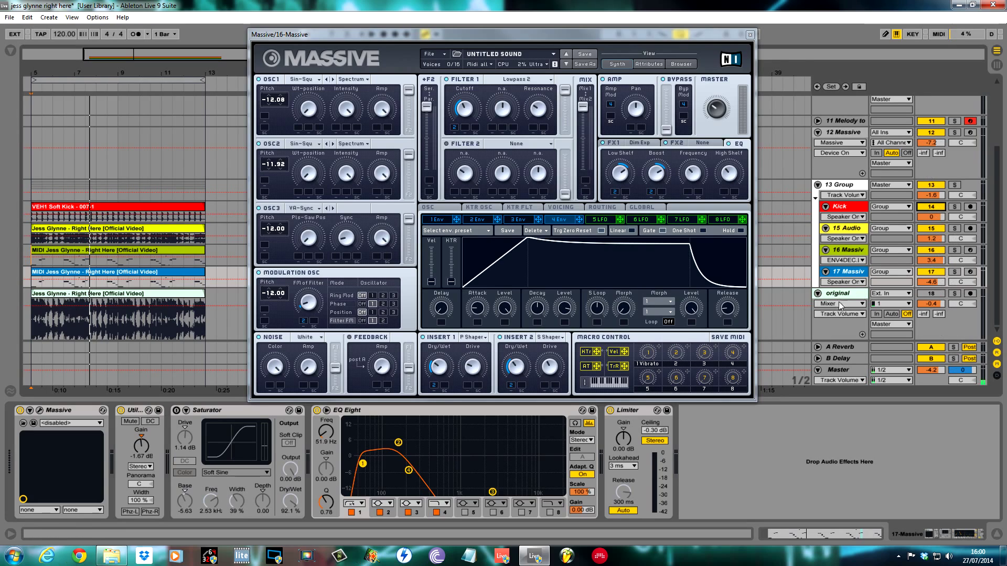
Step: Solo the 13 Group, play all its layers together and lower the 16 Massive track's volume to -1.5 dB
{"action": "left_click", "coordinate": [955, 186]}
{"action": "key", "text": "space"}
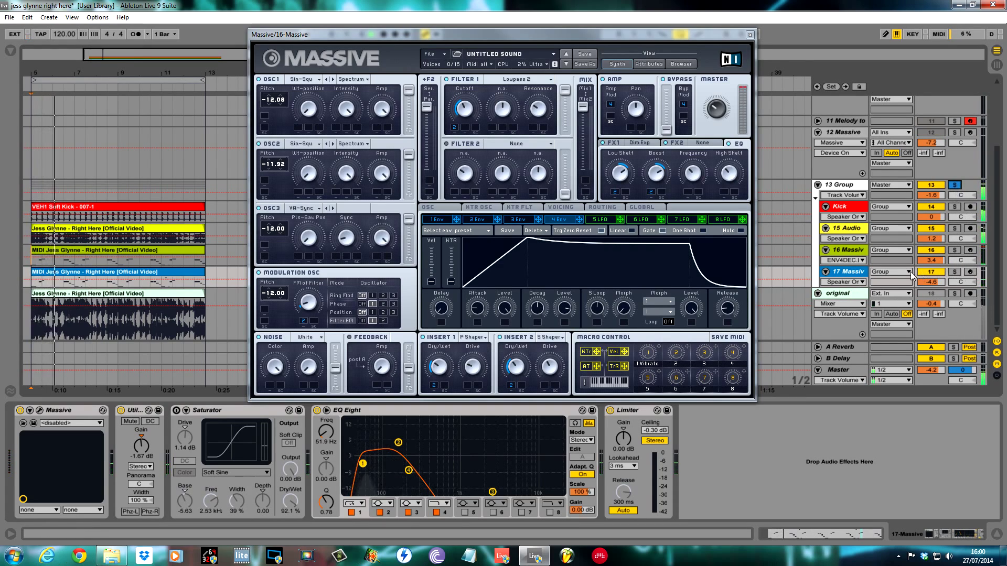
{"action": "left_click_drag", "start_coordinate": [931, 260], "coordinate": [931, 275]}
{"action": "left_click", "coordinate": [717, 109]}
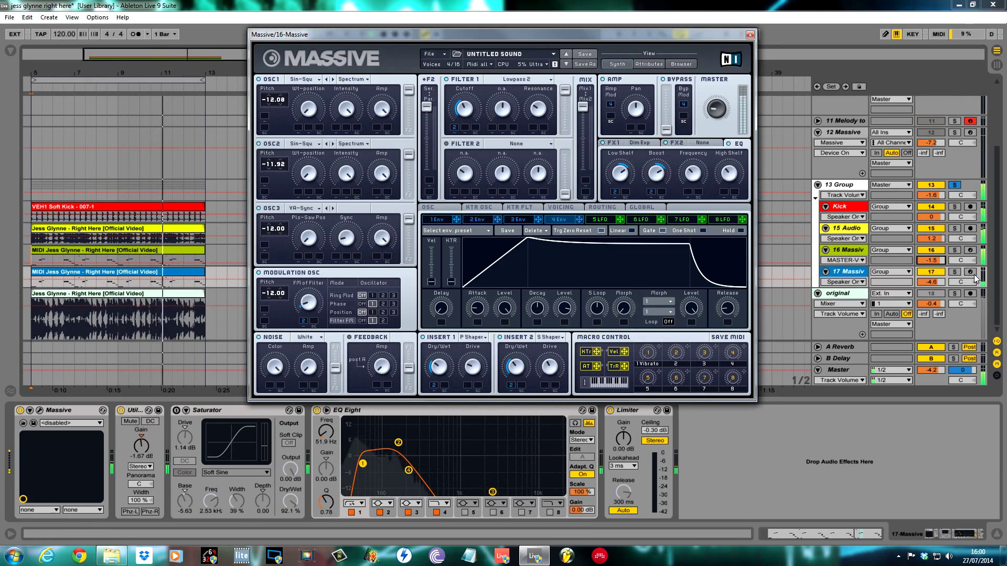
Step: Compare the original with the group by alternating solos, and set the 16 Massive track's volume to -2.7 dB
{"action": "left_click", "coordinate": [957, 293]}
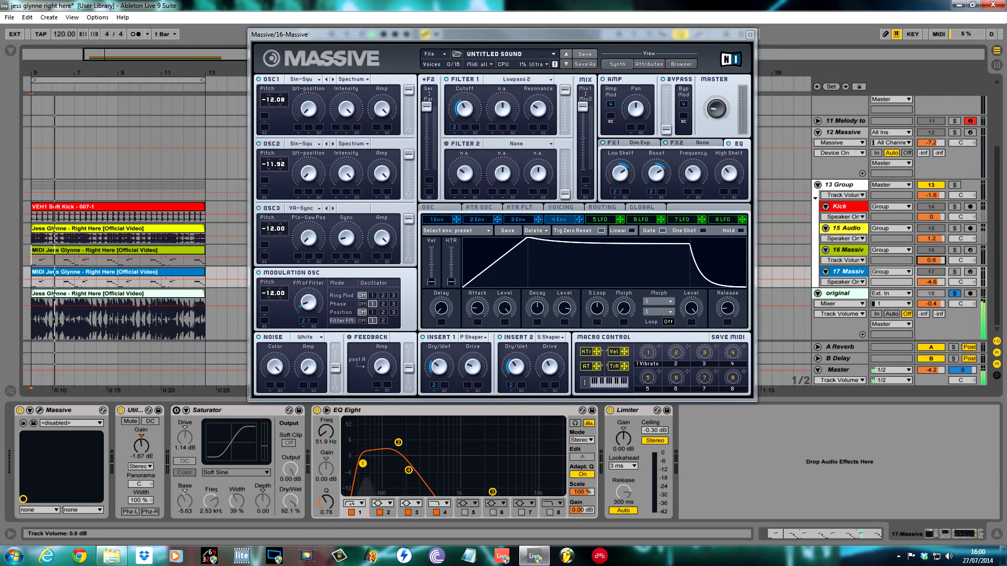
{"action": "left_click", "coordinate": [954, 184]}
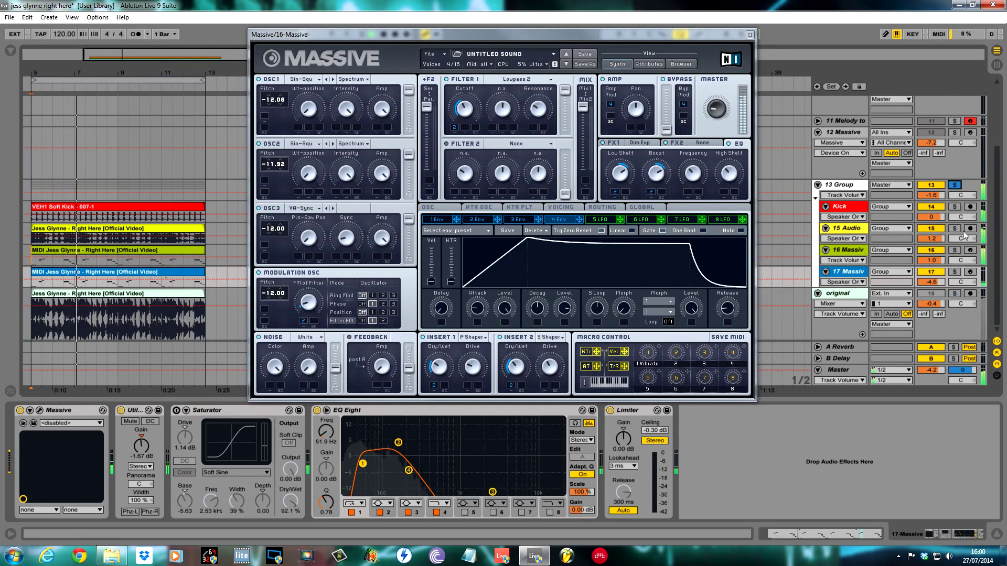
{"action": "left_click_drag", "start_coordinate": [932, 260], "coordinate": [957, 265]}
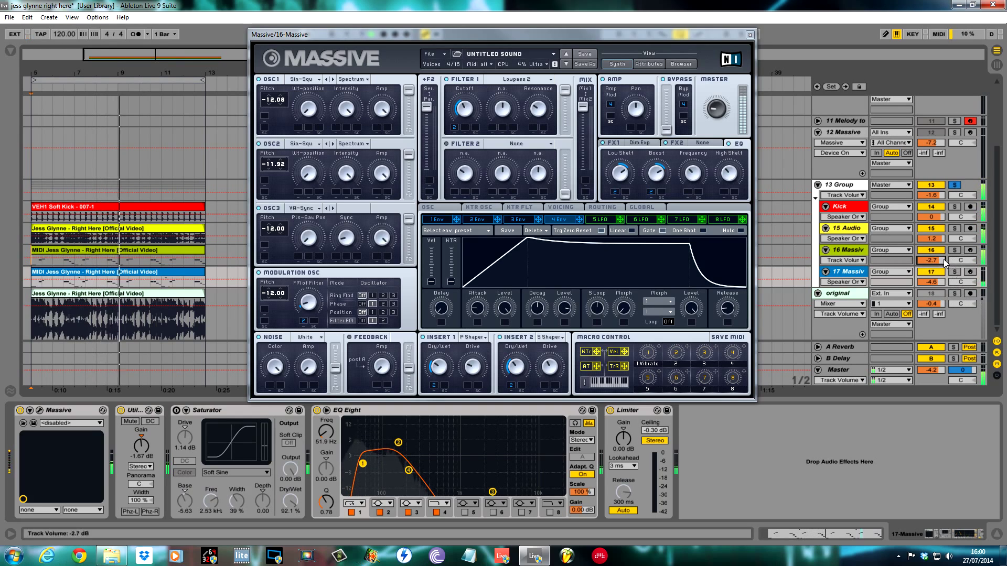
{"action": "left_click", "coordinate": [955, 293]}
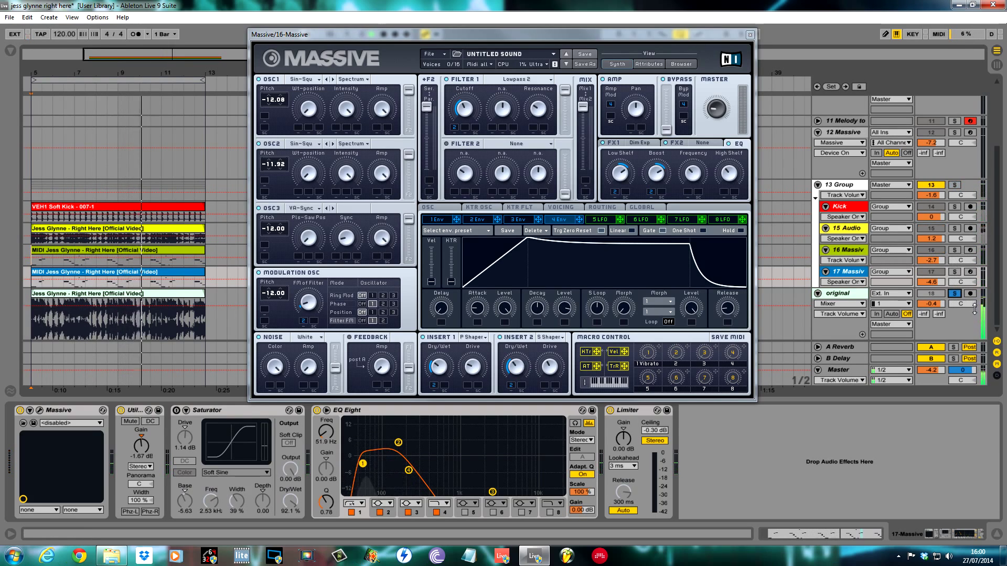
{"action": "left_click", "coordinate": [955, 185]}
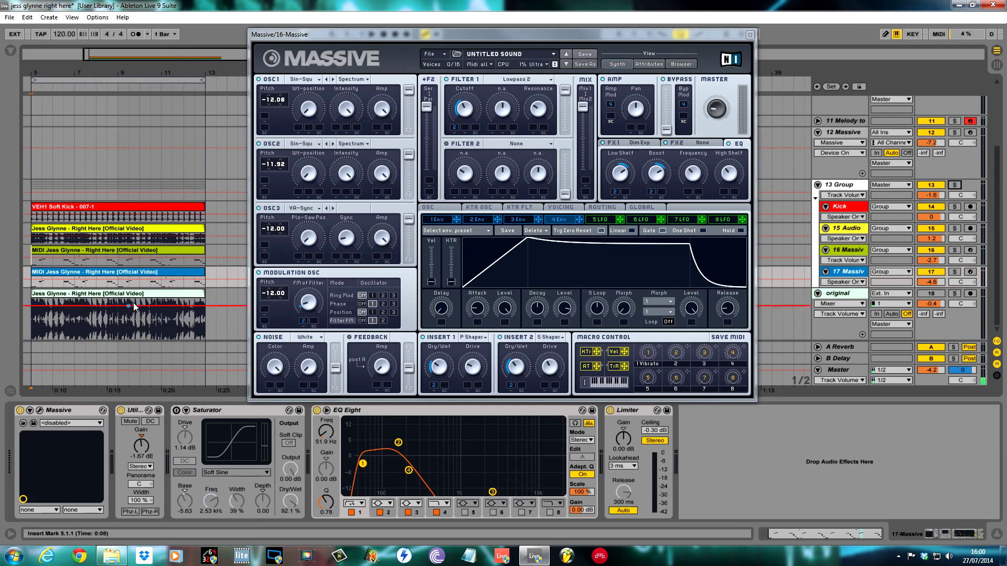
Step: Reposition the 16-Massive synth window slightly farther away from the track mixer controls
{"action": "left_click_drag", "start_coordinate": [358, 36], "coordinate": [332, 31]}
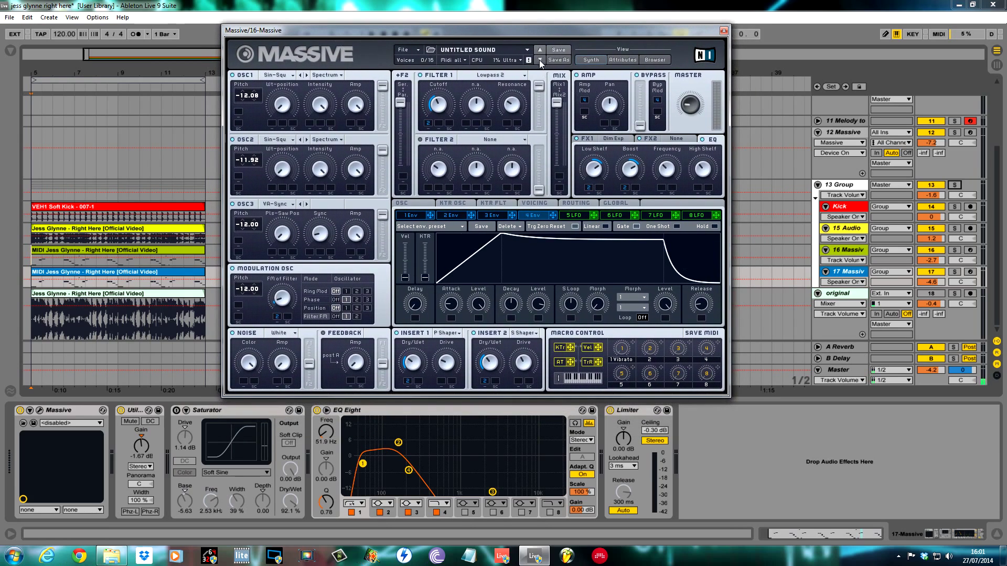
{"action": "mouse_move", "coordinate": [562, 32]}
{"action": "left_mouse_down"}
{"action": "mouse_move", "coordinate": [577, 24]}
{"action": "mouse_move", "coordinate": [565, 10]}
{"action": "mouse_move", "coordinate": [561, 33]}
{"action": "left_mouse_up"}
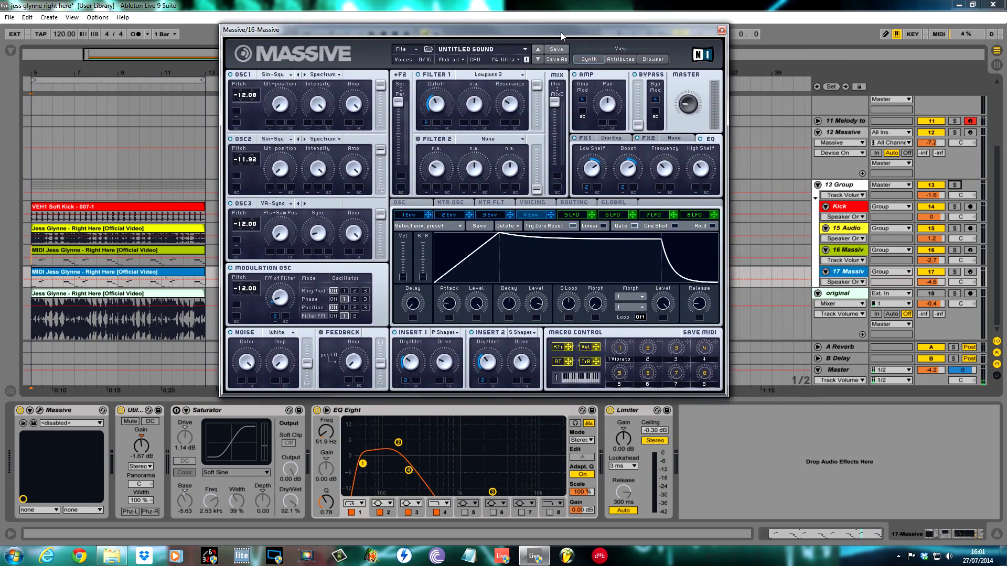